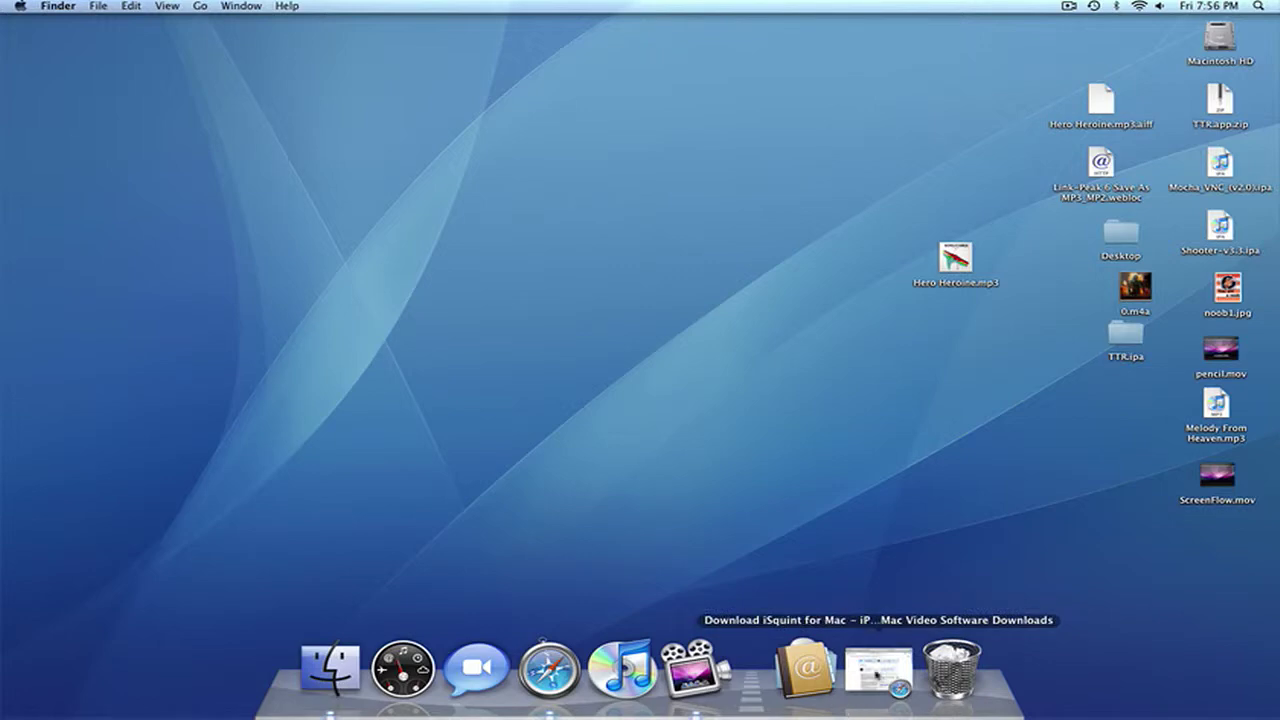
# Restore the minimized browser window with MacUpdate's iSquint download page.
pyautogui.click(875, 676)
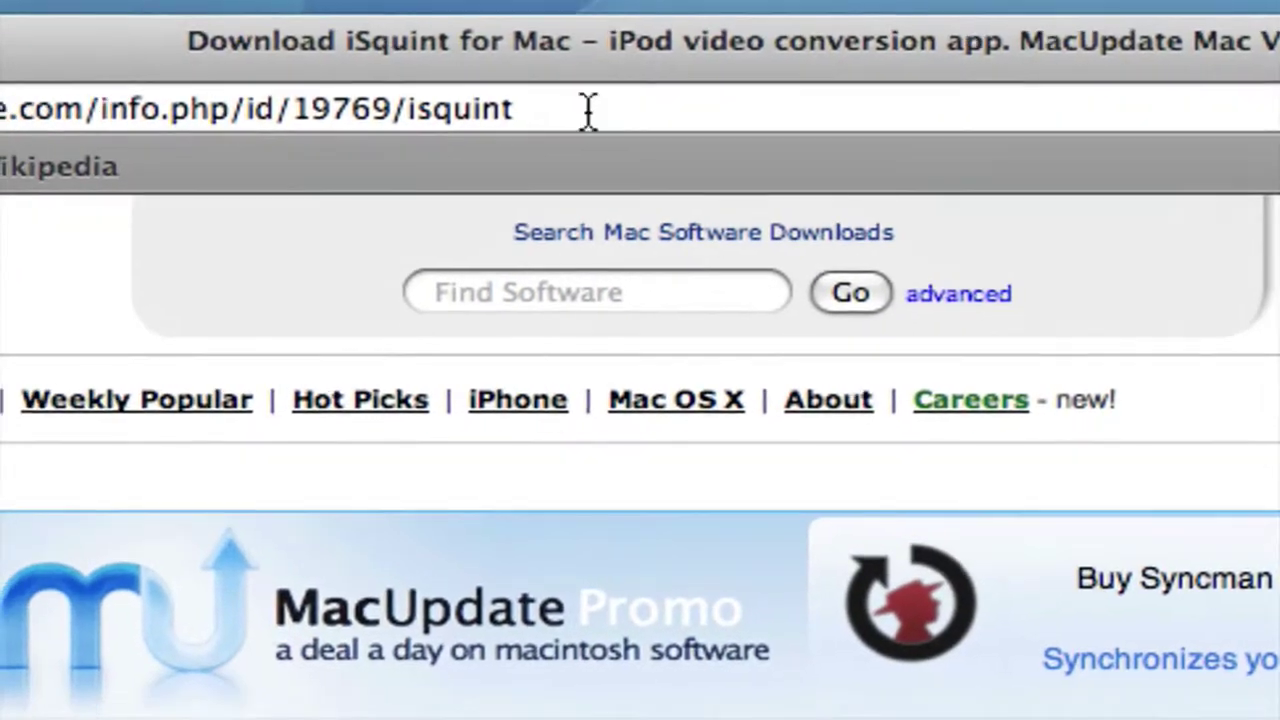
pyautogui.rightClick(588, 110)
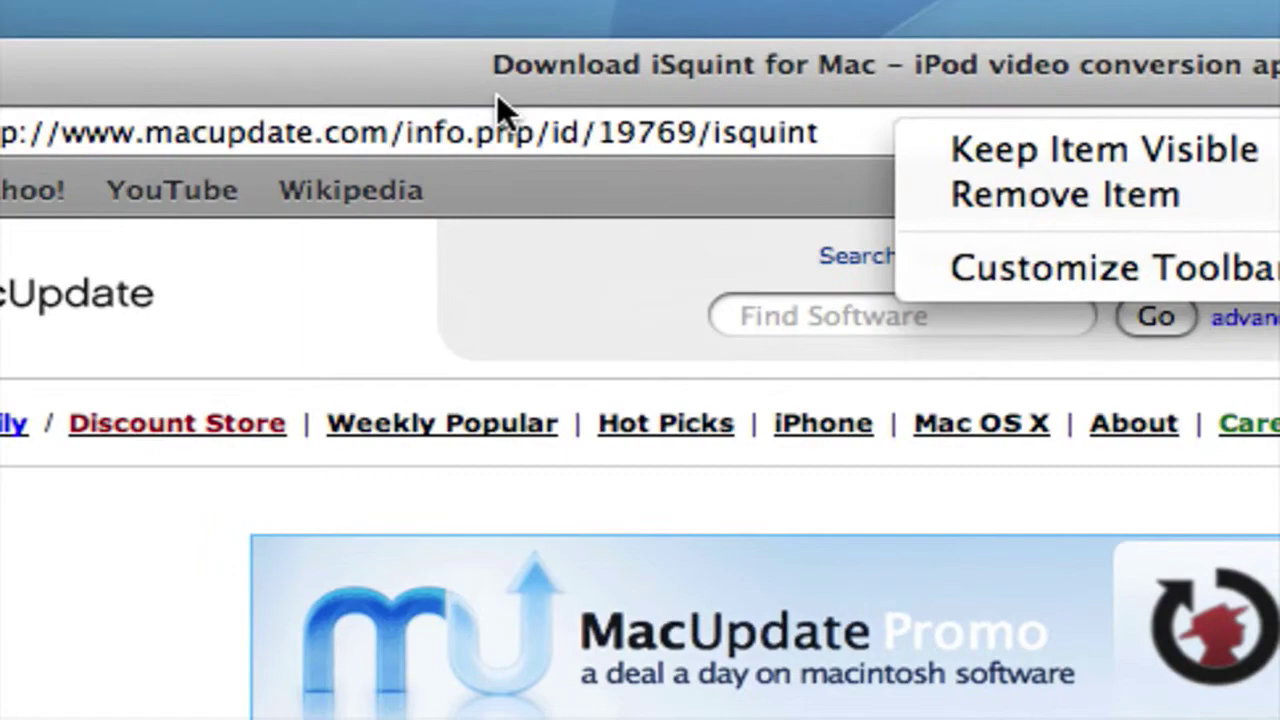
pyautogui.press('Escape')
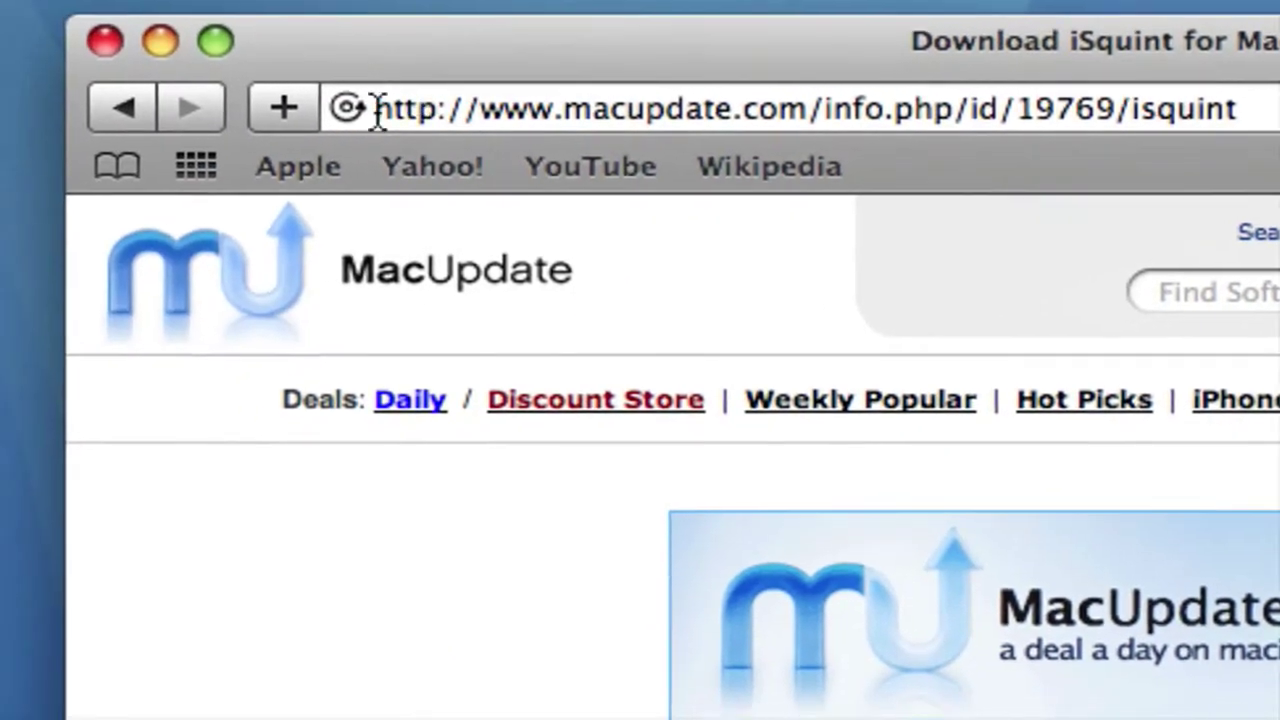
pyautogui.moveTo(347, 108); pyautogui.dragTo(786, 284)
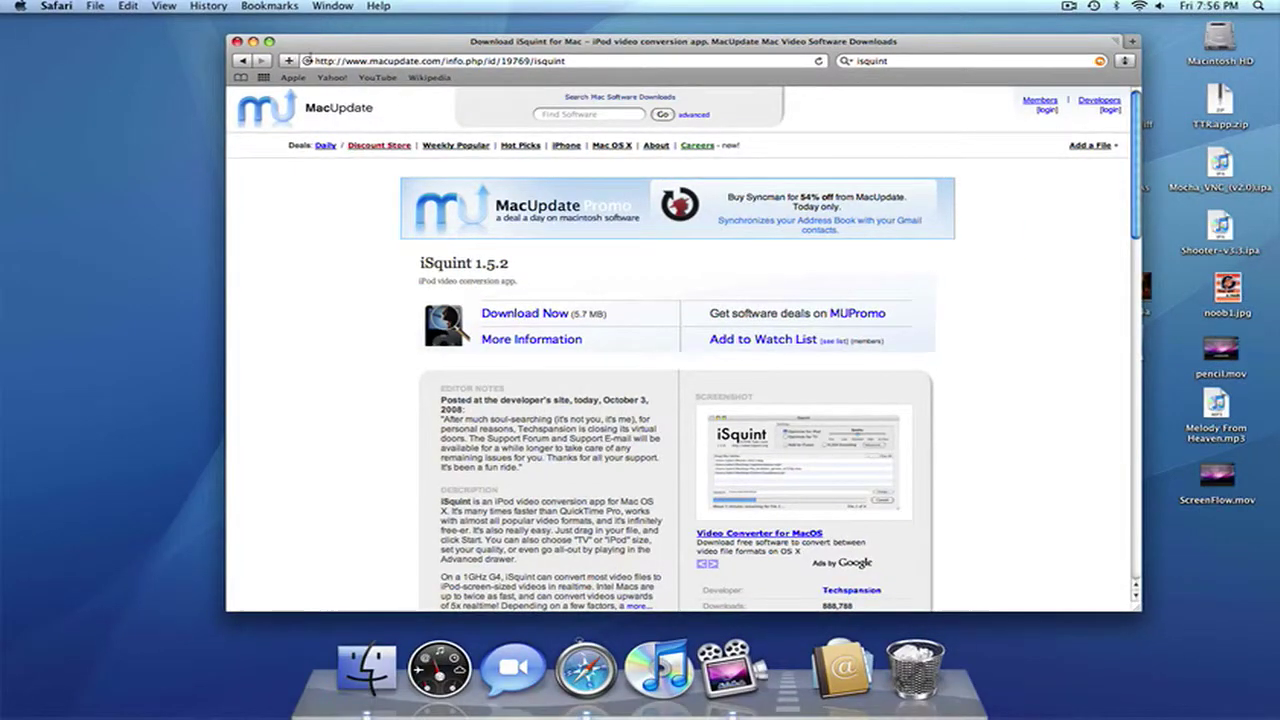
pyautogui.click(263, 78)
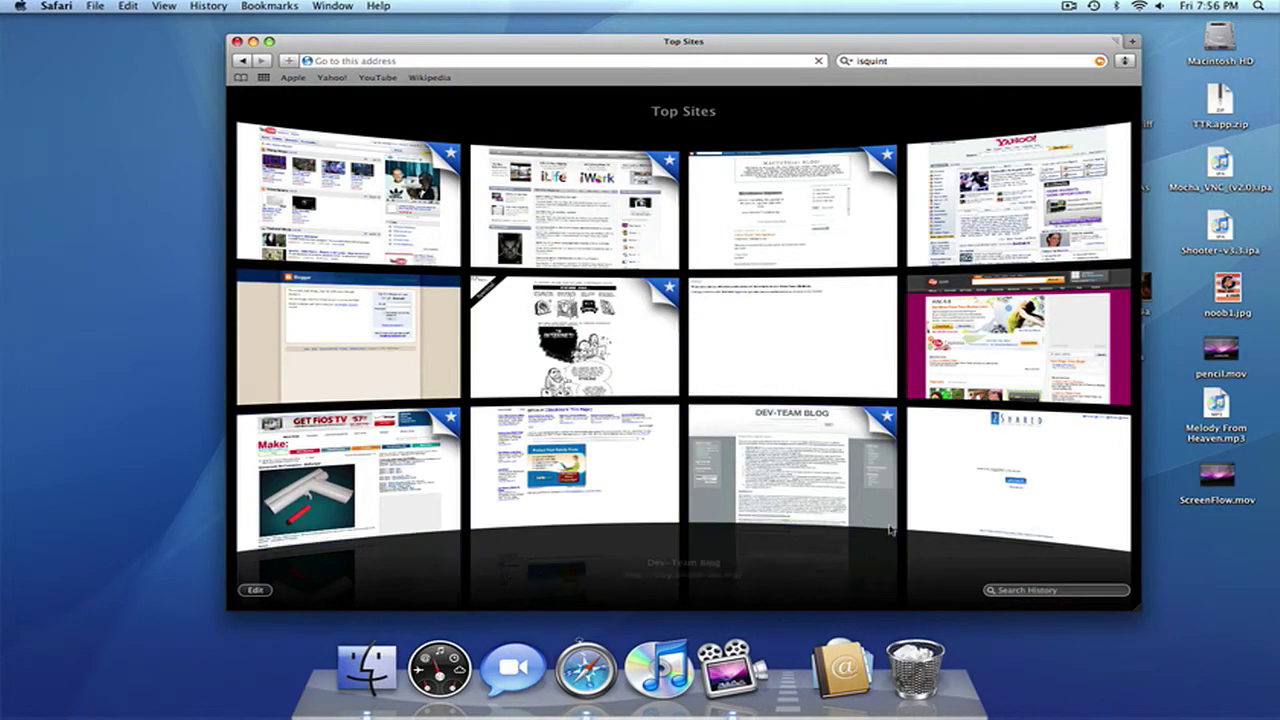
pyautogui.click(246, 63)
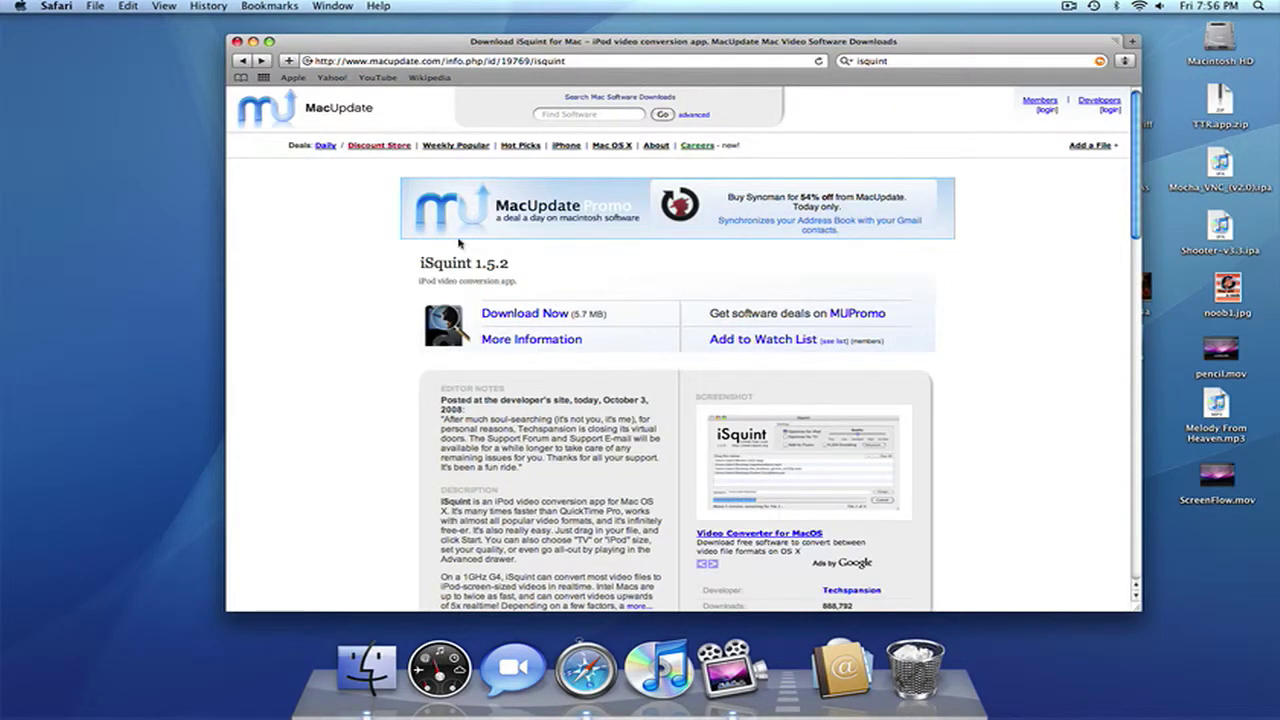
# Download iSquint 1.5.2 from the MacUpdate page and clear the finished entries from the downloads list.
pyautogui.click(501, 318)
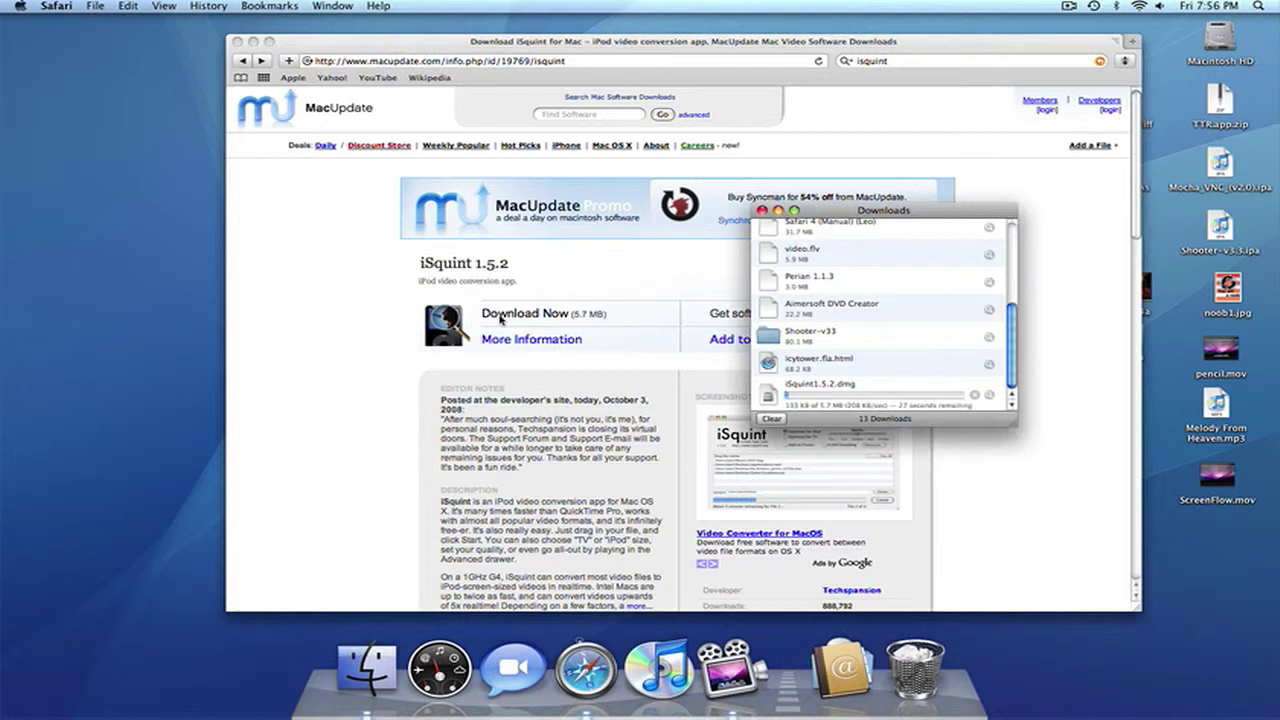
pyautogui.click(771, 419)
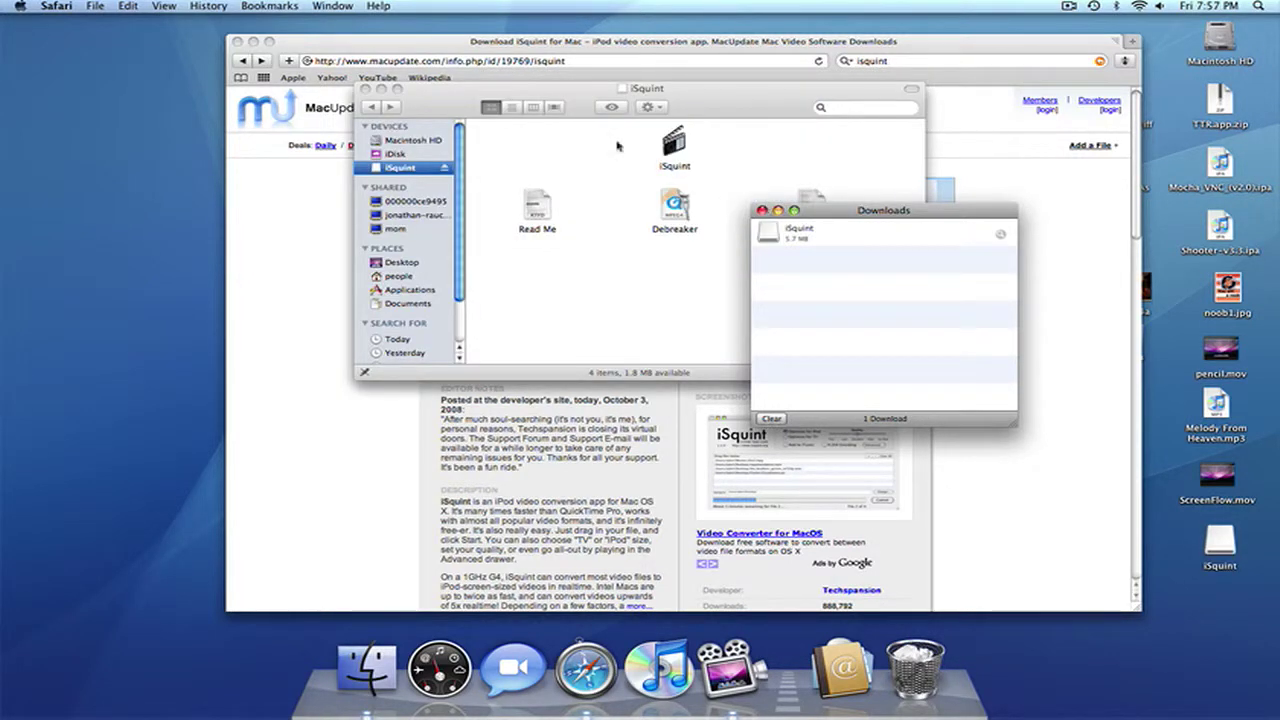
# Bring the mounted iSquint disk image window to the front and close the browser page window.
pyautogui.click(668, 190)
pyautogui.moveTo(647, 93); pyautogui.dragTo(712, 111)
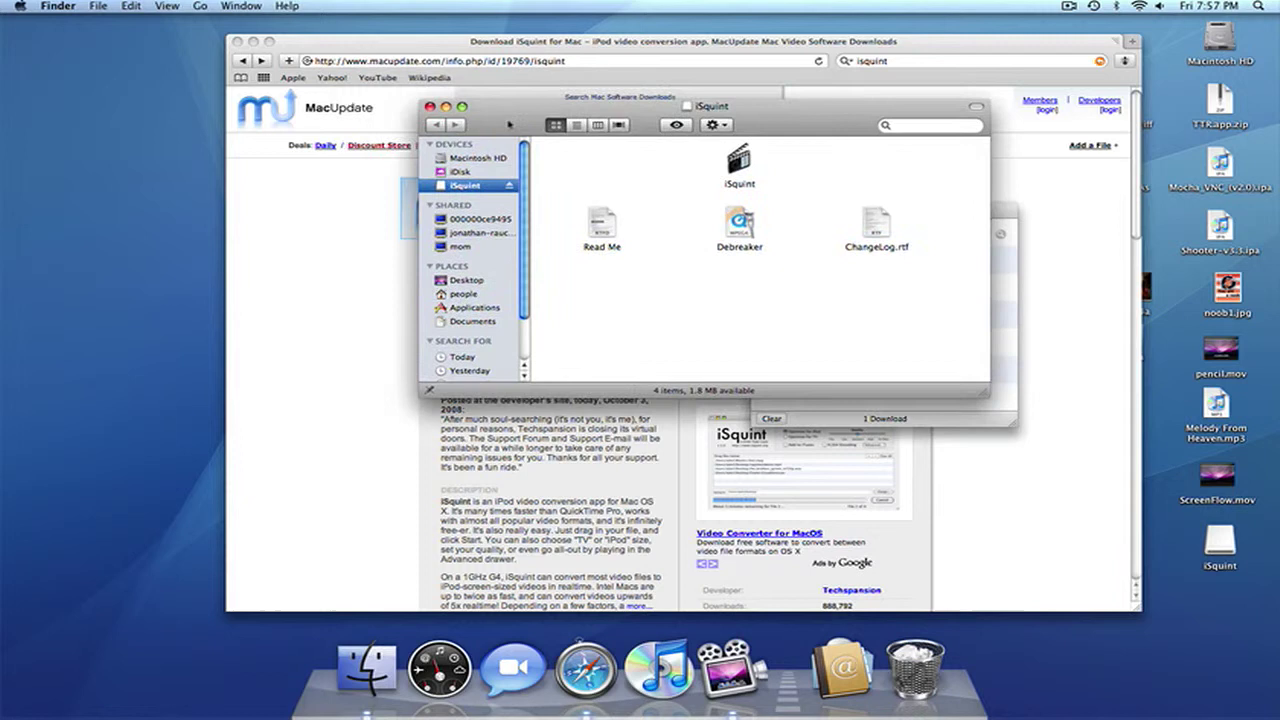
pyautogui.click(234, 42)
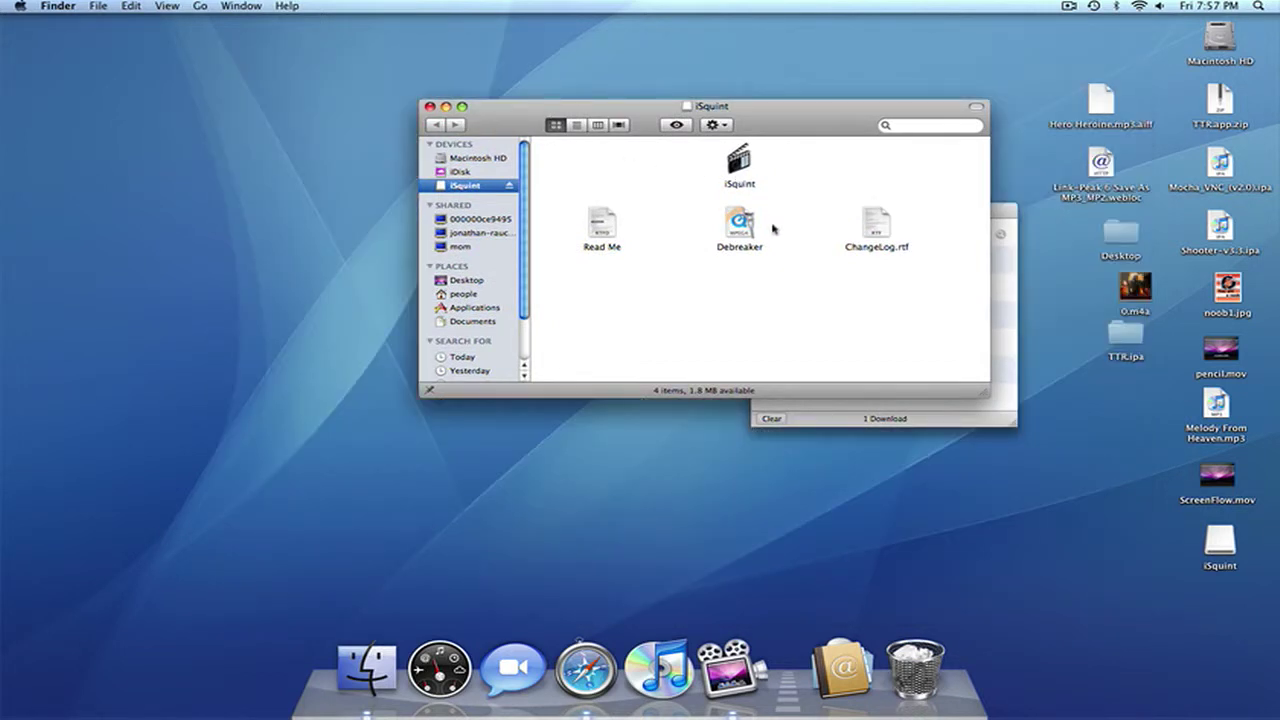
# Launch iSquint from its disk image and approve opening the downloaded application.
pyautogui.moveTo(808, 318); pyautogui.dragTo(706, 142)
pyautogui.click(884, 322)
pyautogui.doubleClick(739, 162)
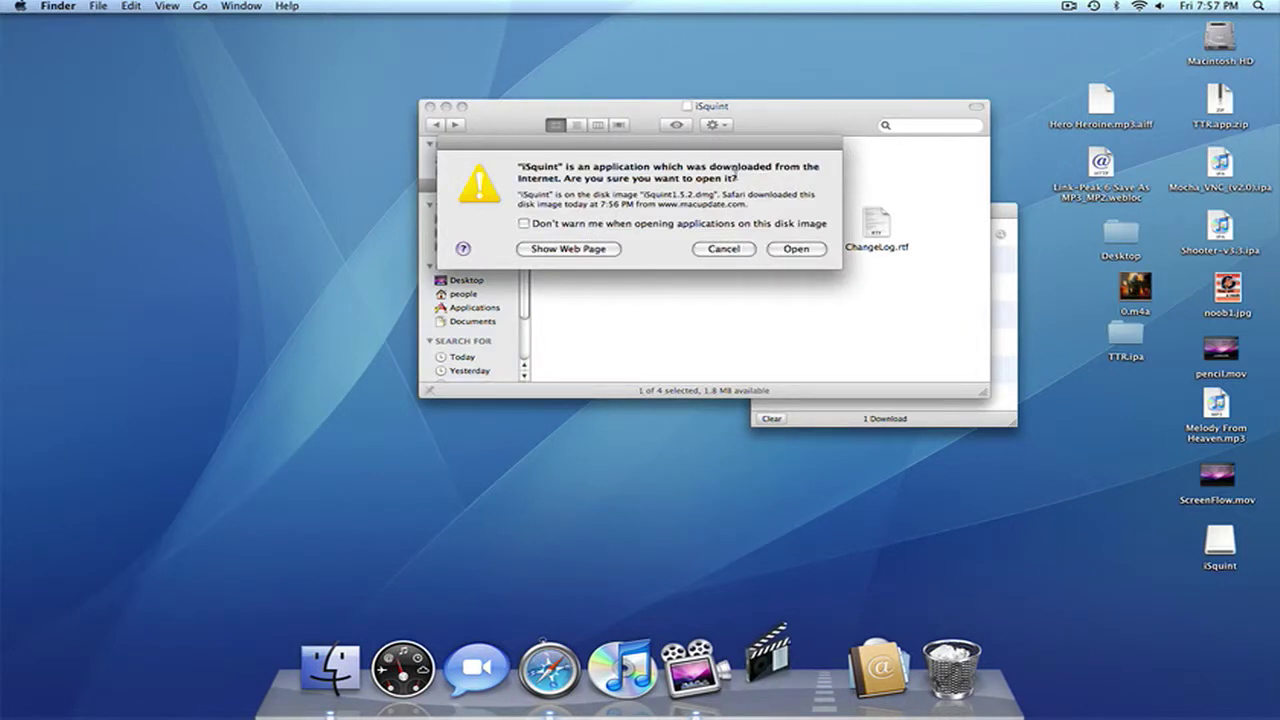
pyautogui.click(819, 252)
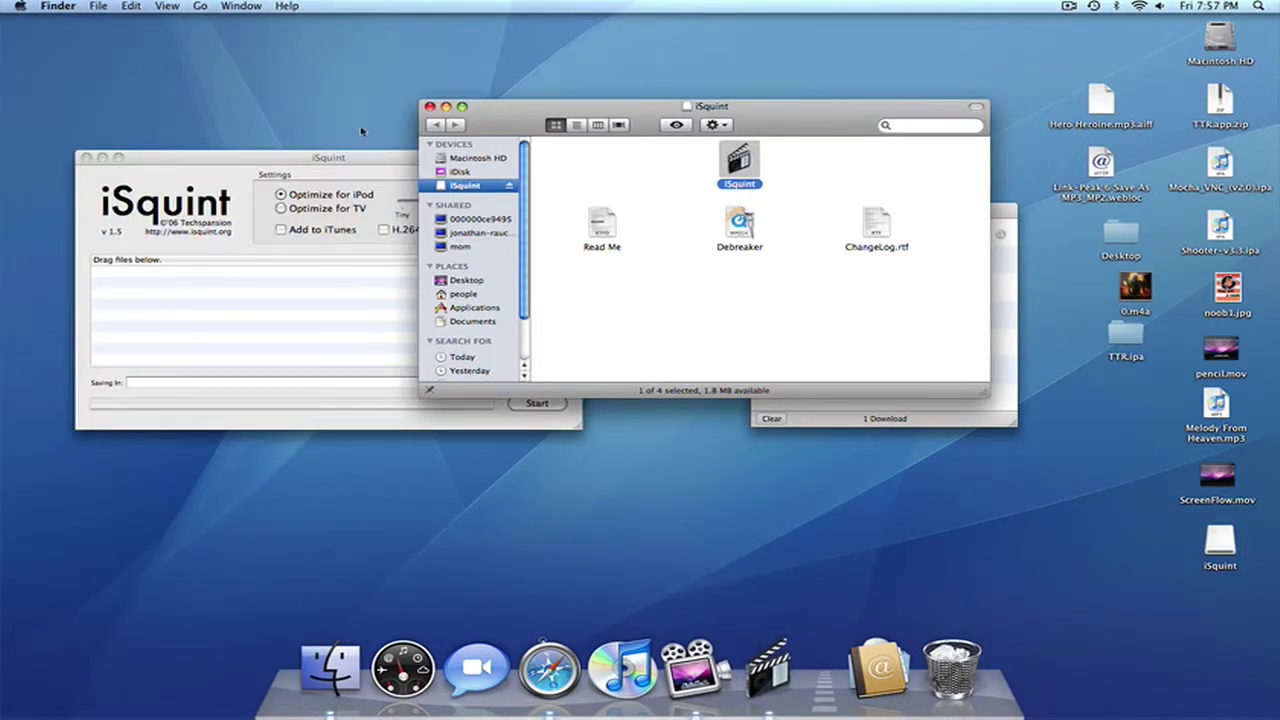
# Move the iSquint window in front of the disk image window and choose H.264 Encoding with Optimize for TV.
pyautogui.click(372, 158)
pyautogui.moveTo(372, 158); pyautogui.dragTo(702, 112)
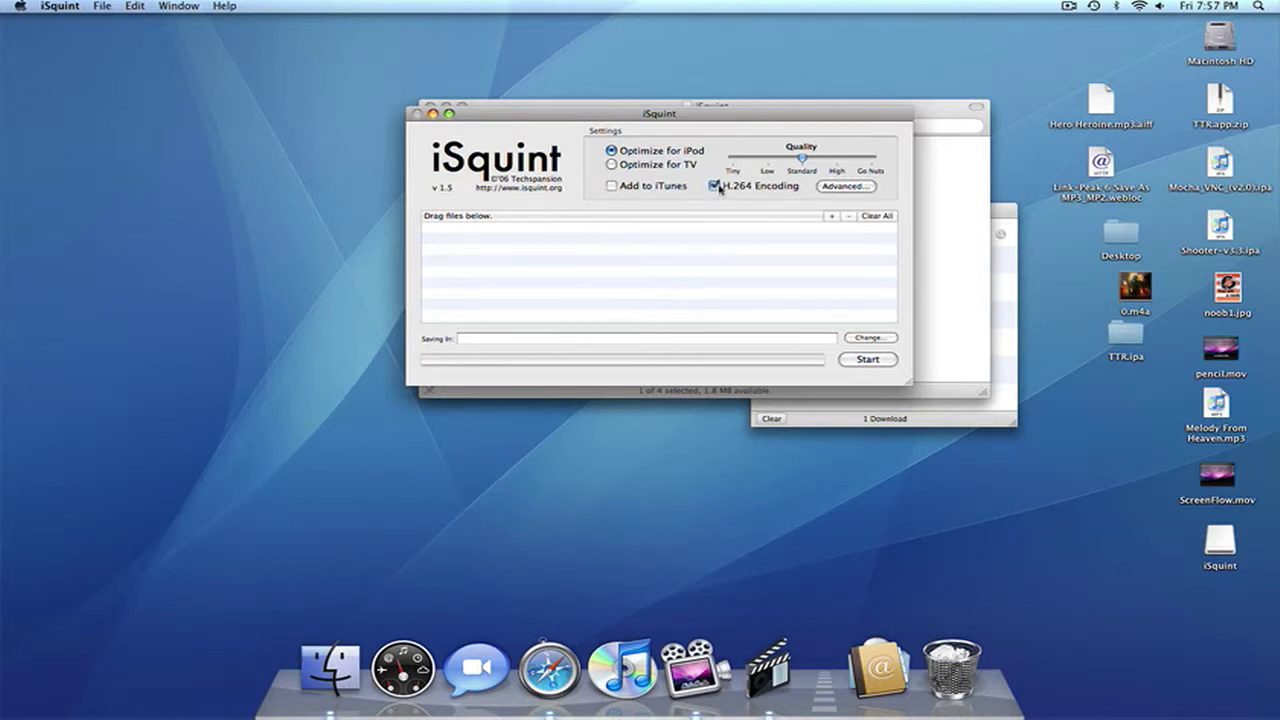
pyautogui.click(626, 166)
# Close the Downloads window and add Baseketball (DVD RIP)_DIVX.avi from the Desktop folder's movies subfolder to iSquint's file list.
pyautogui.click(1006, 337)
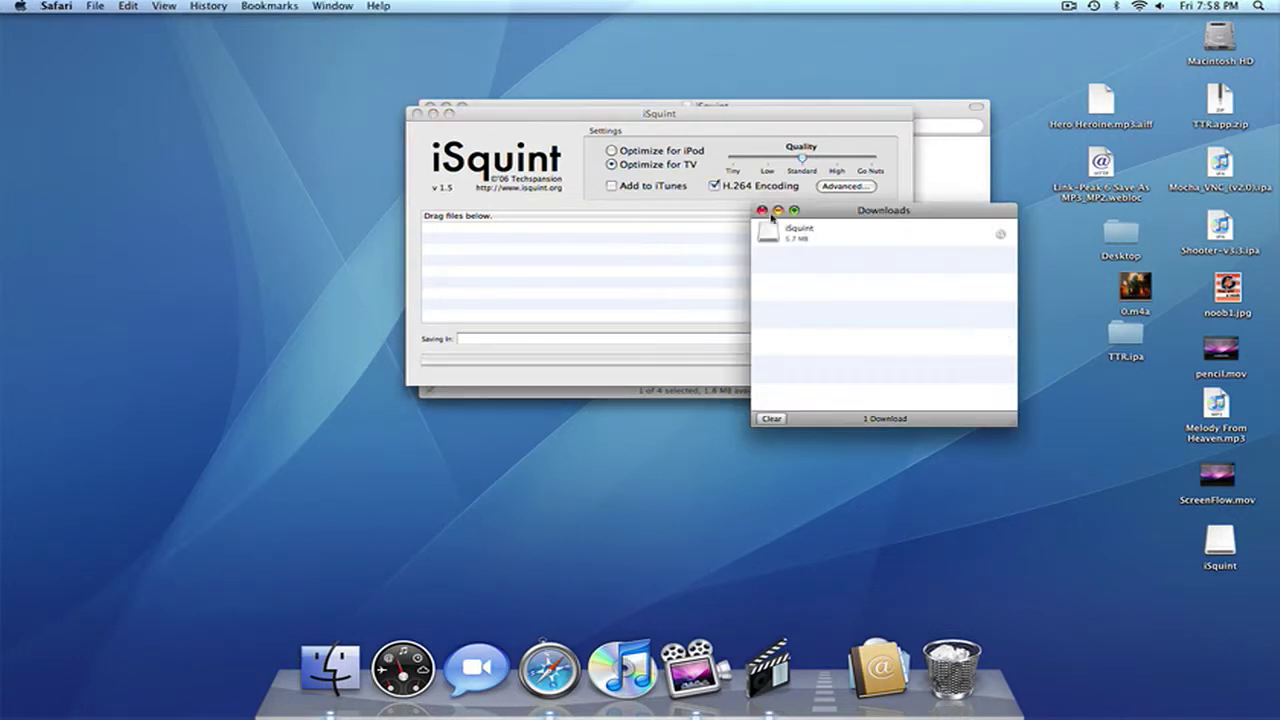
pyautogui.click(762, 210)
pyautogui.doubleClick(1121, 232)
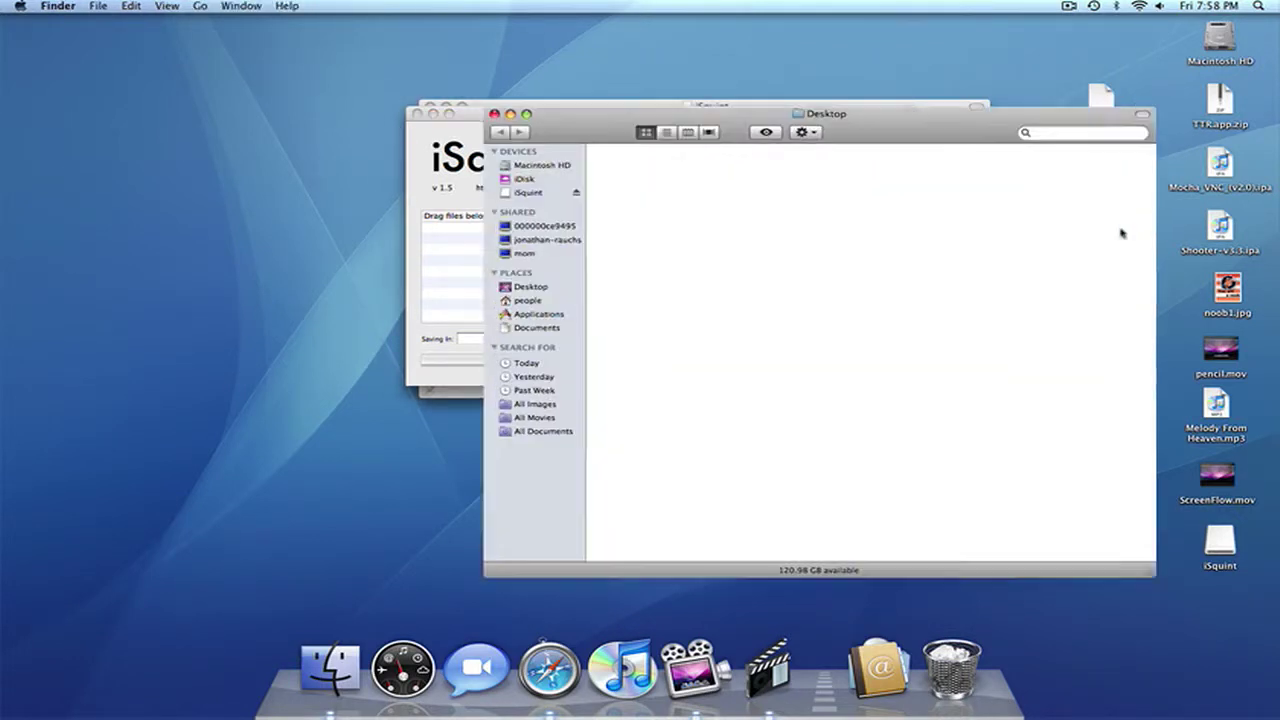
pyautogui.doubleClick(929, 166)
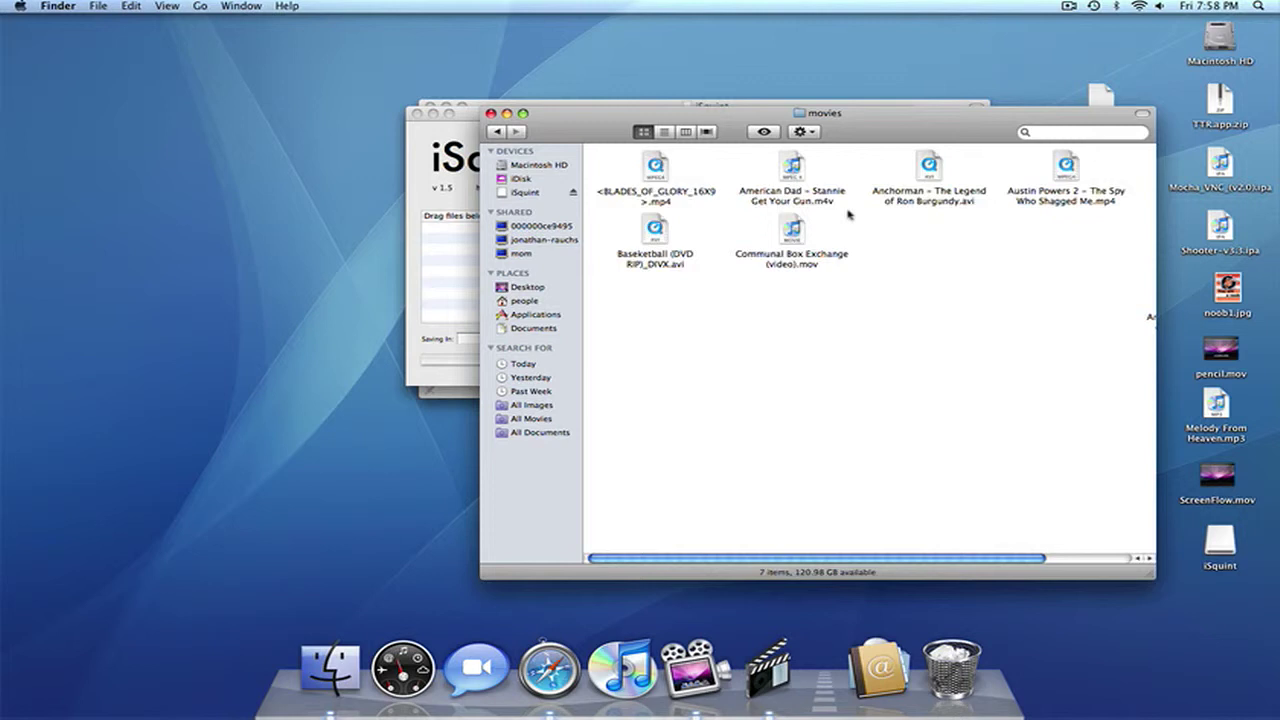
pyautogui.moveTo(948, 311); pyautogui.dragTo(920, 292)
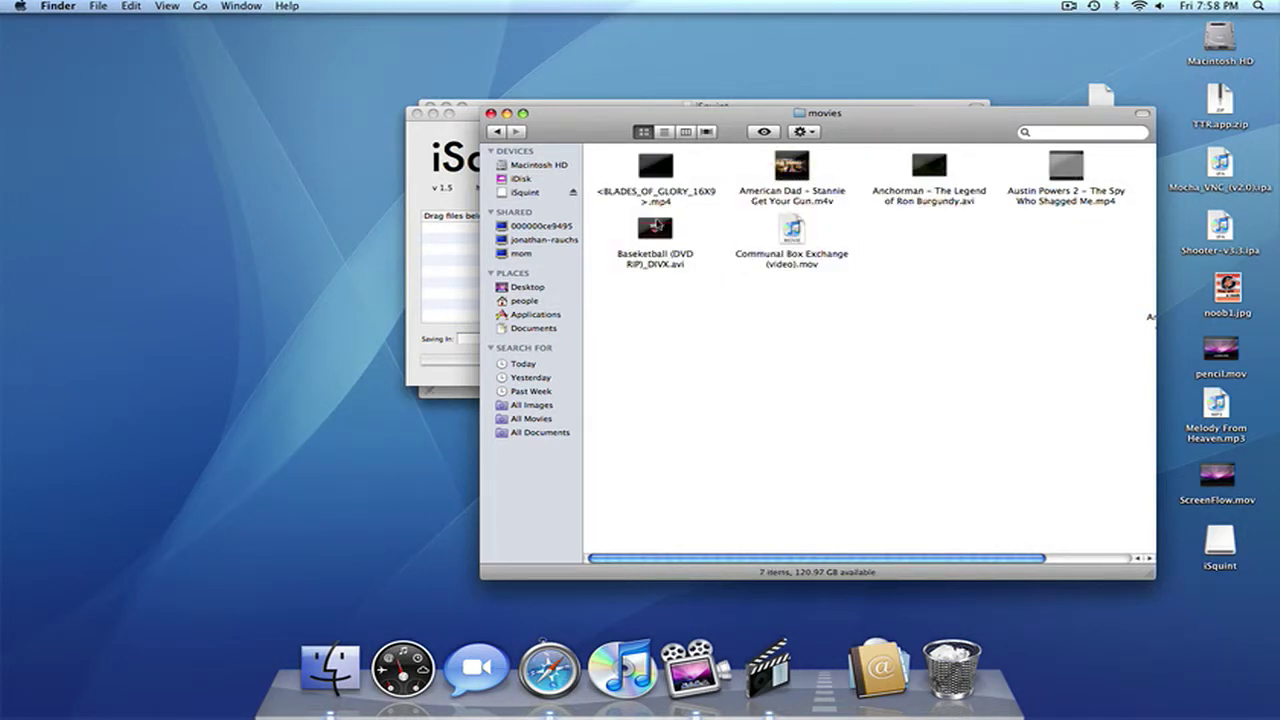
pyautogui.moveTo(658, 226); pyautogui.dragTo(458, 262)
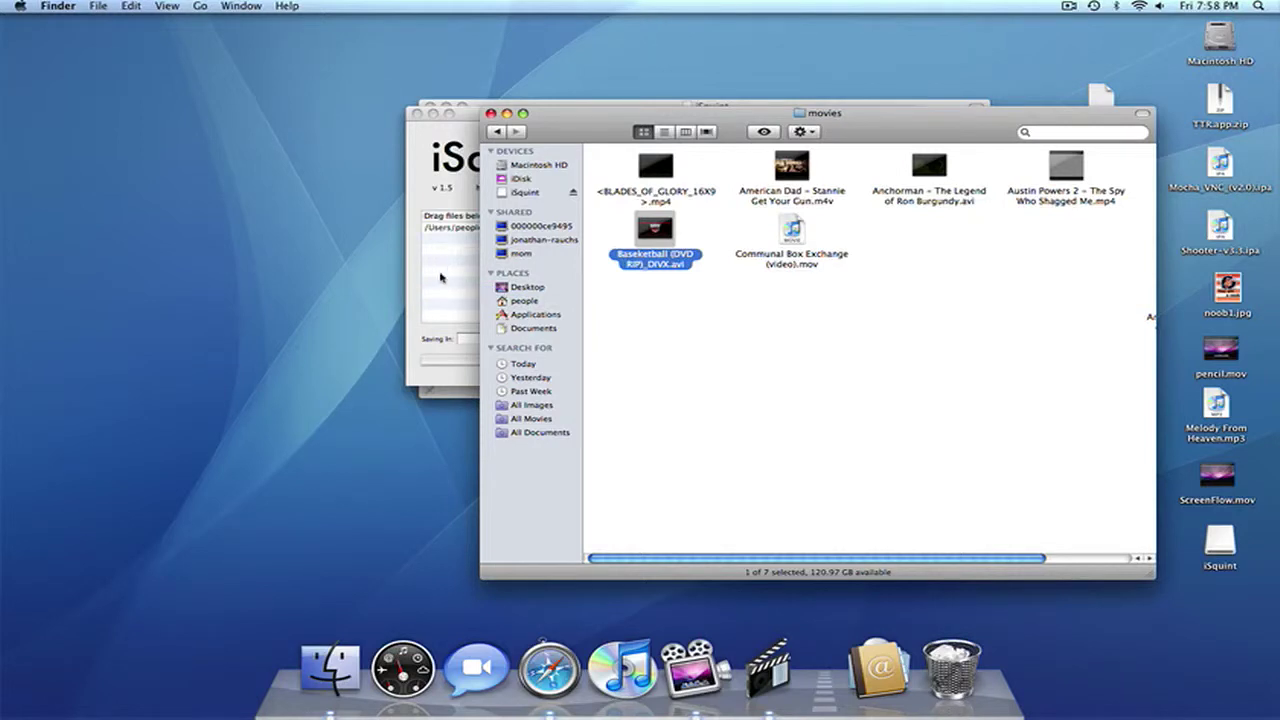
pyautogui.click(450, 314)
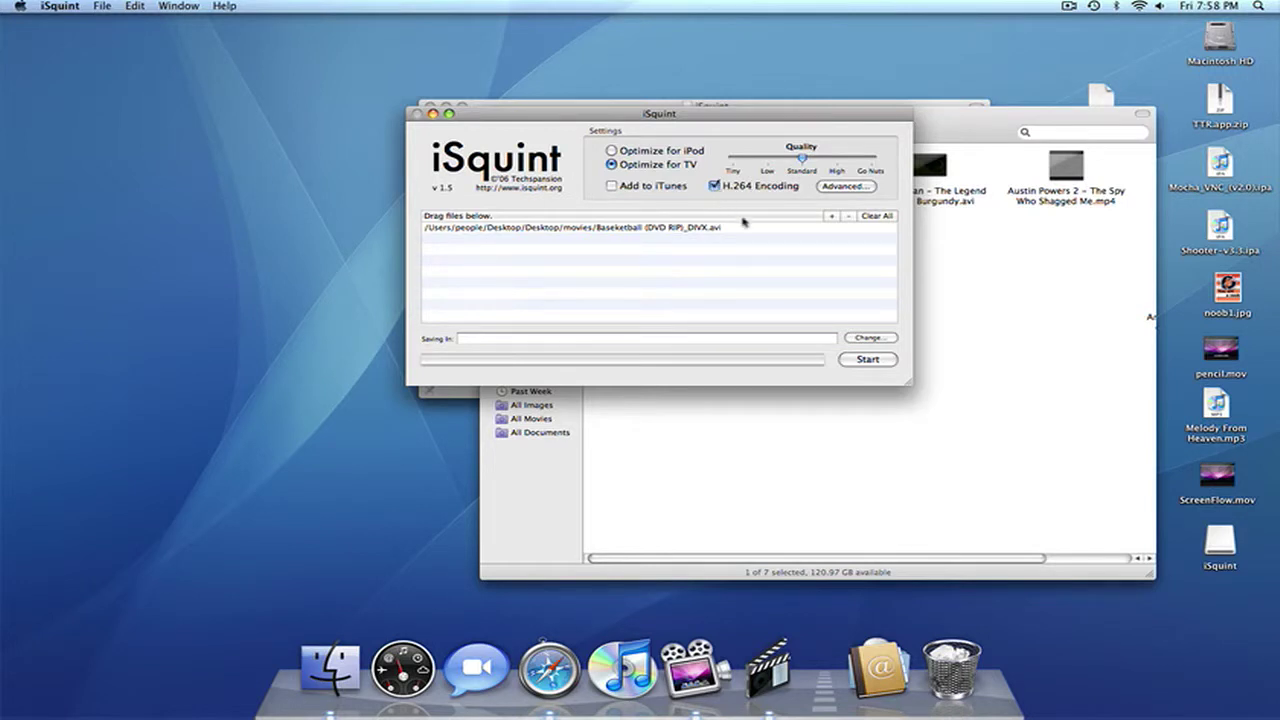
# Set the output to Optimize for iPod and start converting the listed movie.
pyautogui.click(664, 151)
pyautogui.click(878, 360)
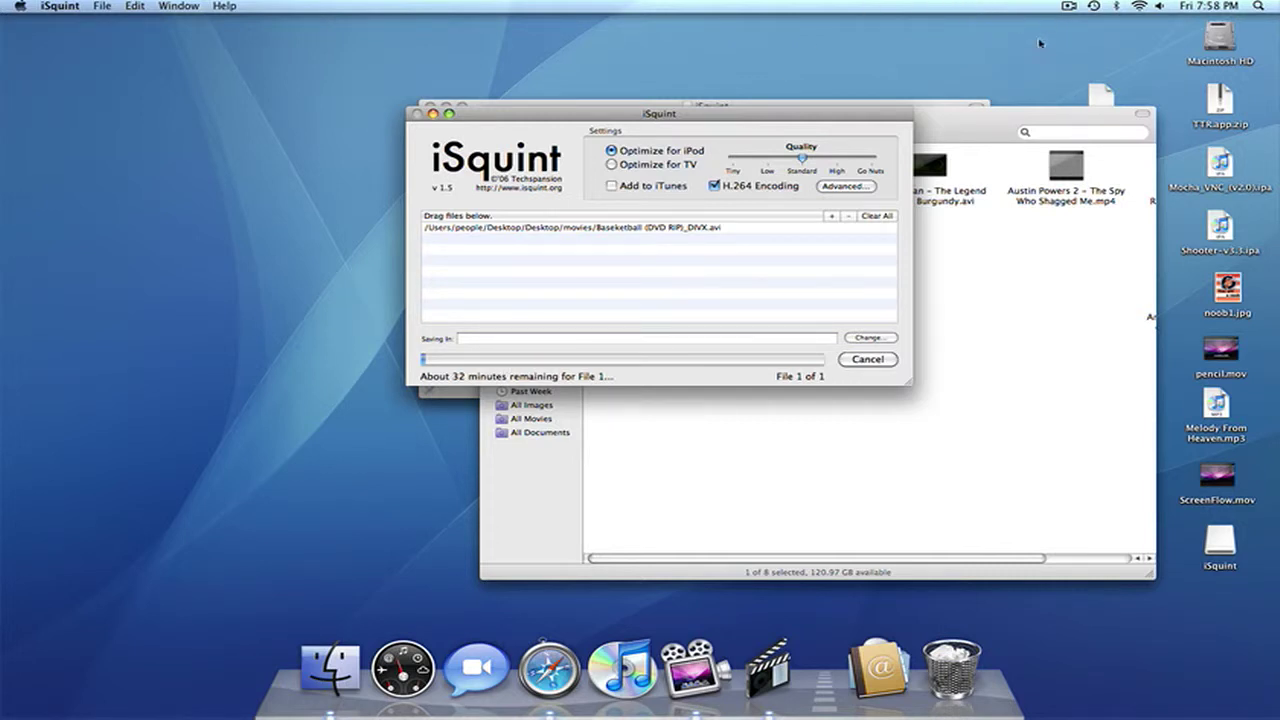
# Choose the Desktop as the destination folder for converted files.
pyautogui.click(860, 340)
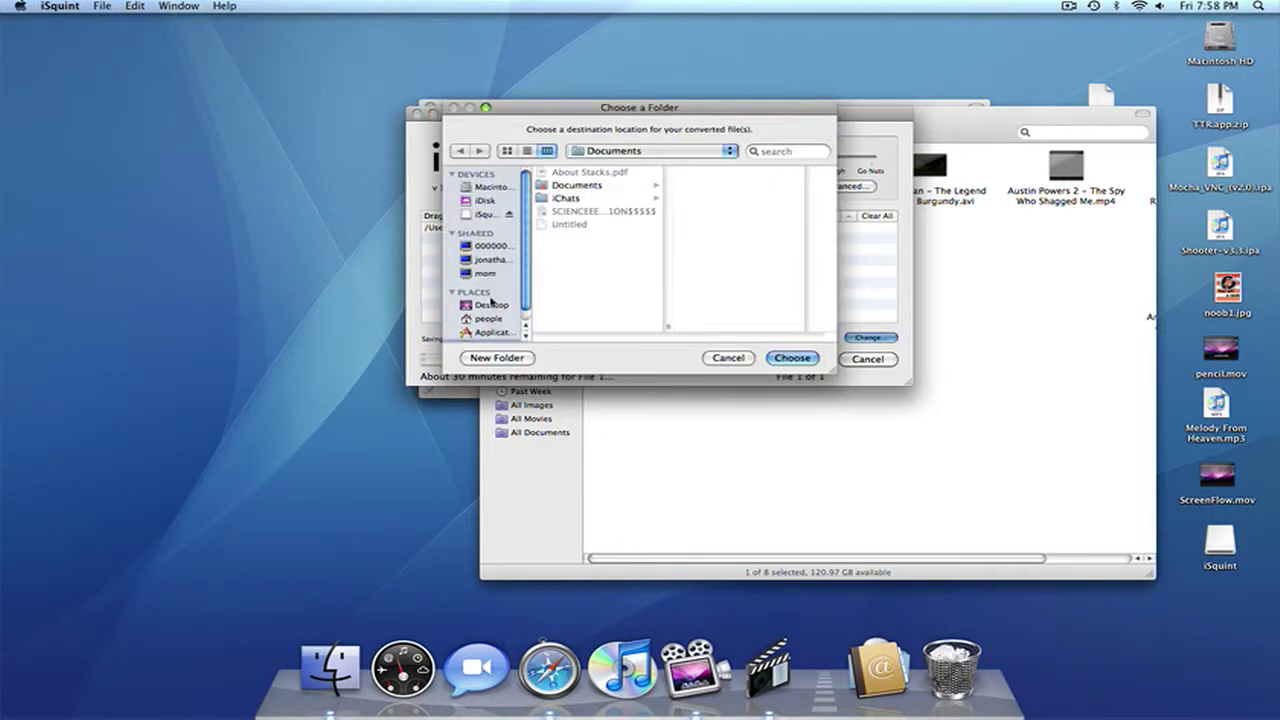
pyautogui.click(492, 304)
pyautogui.press('Return')
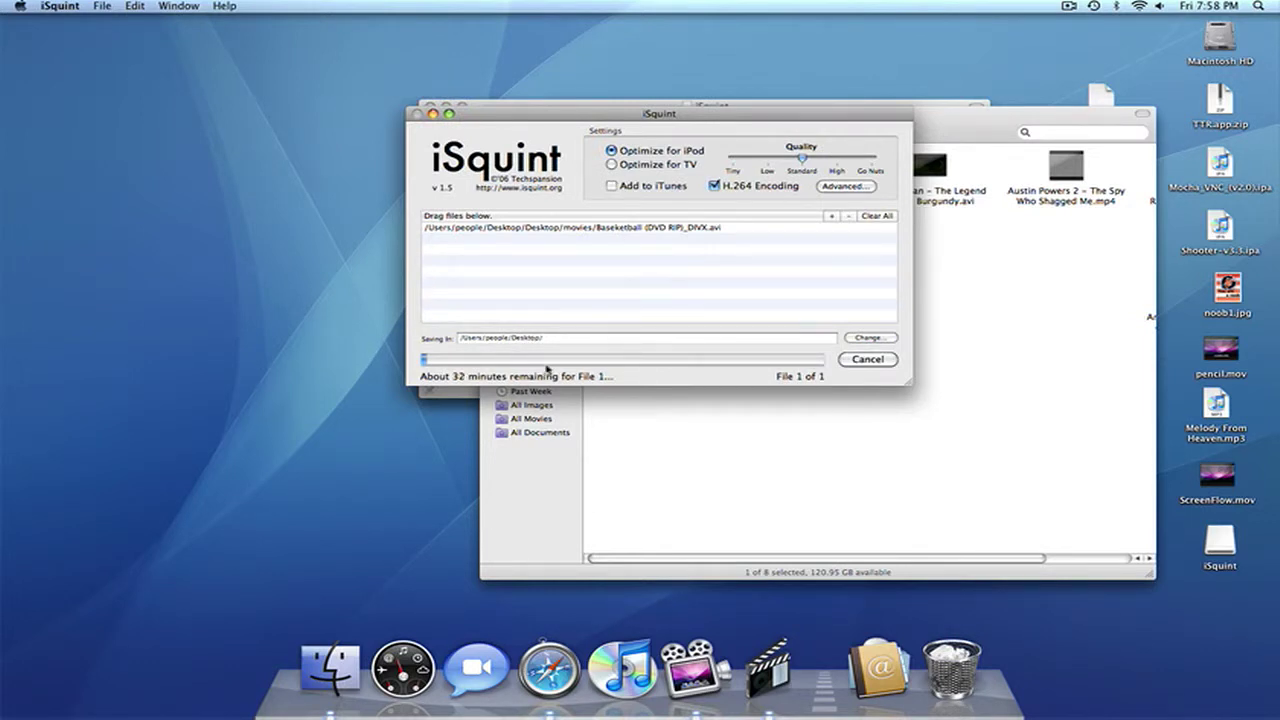
pyautogui.click(1073, 7)
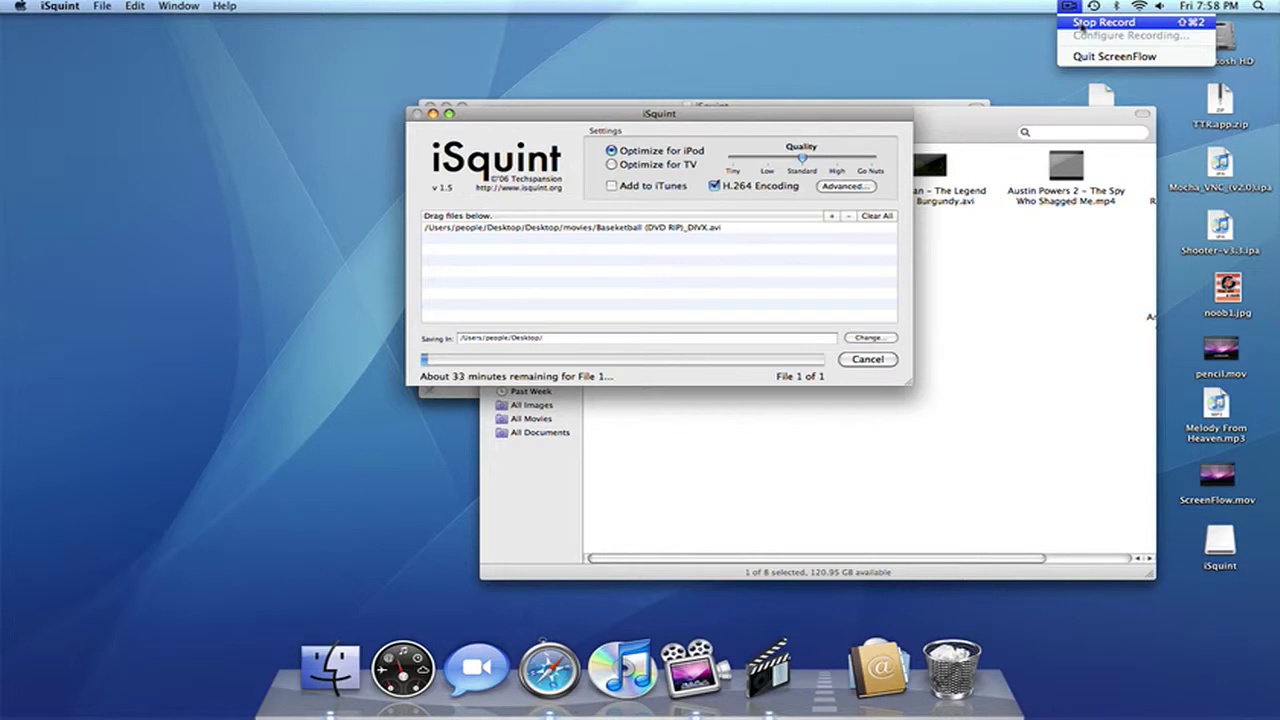
pyautogui.click(1081, 22)
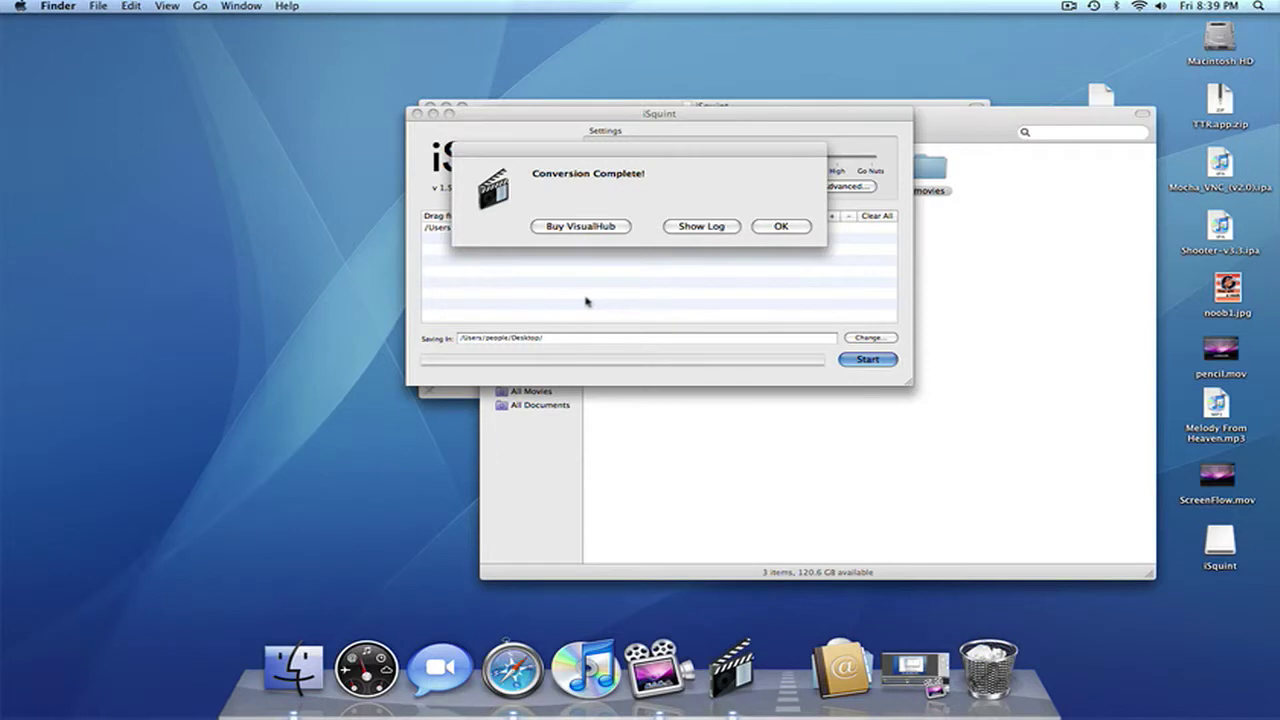
# Dismiss the conversion completion dialog and quit iSquint.
pyautogui.click(781, 226)
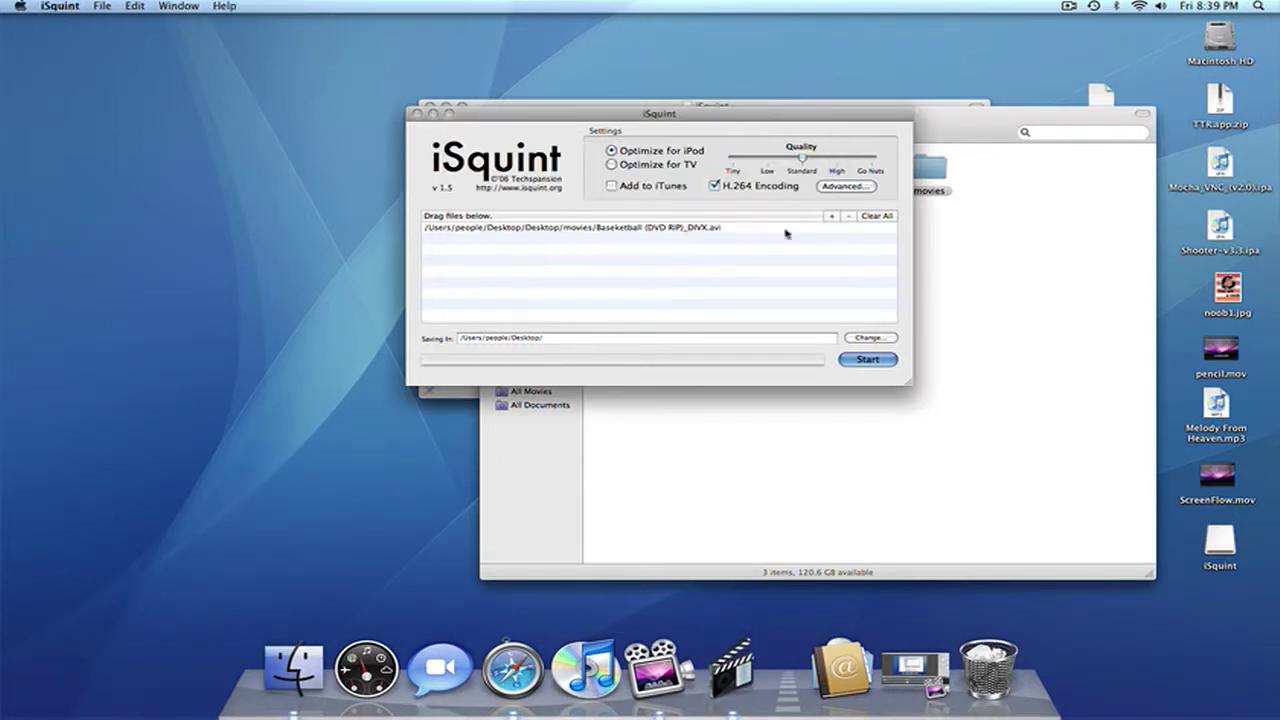
pyautogui.rightClick(732, 675)
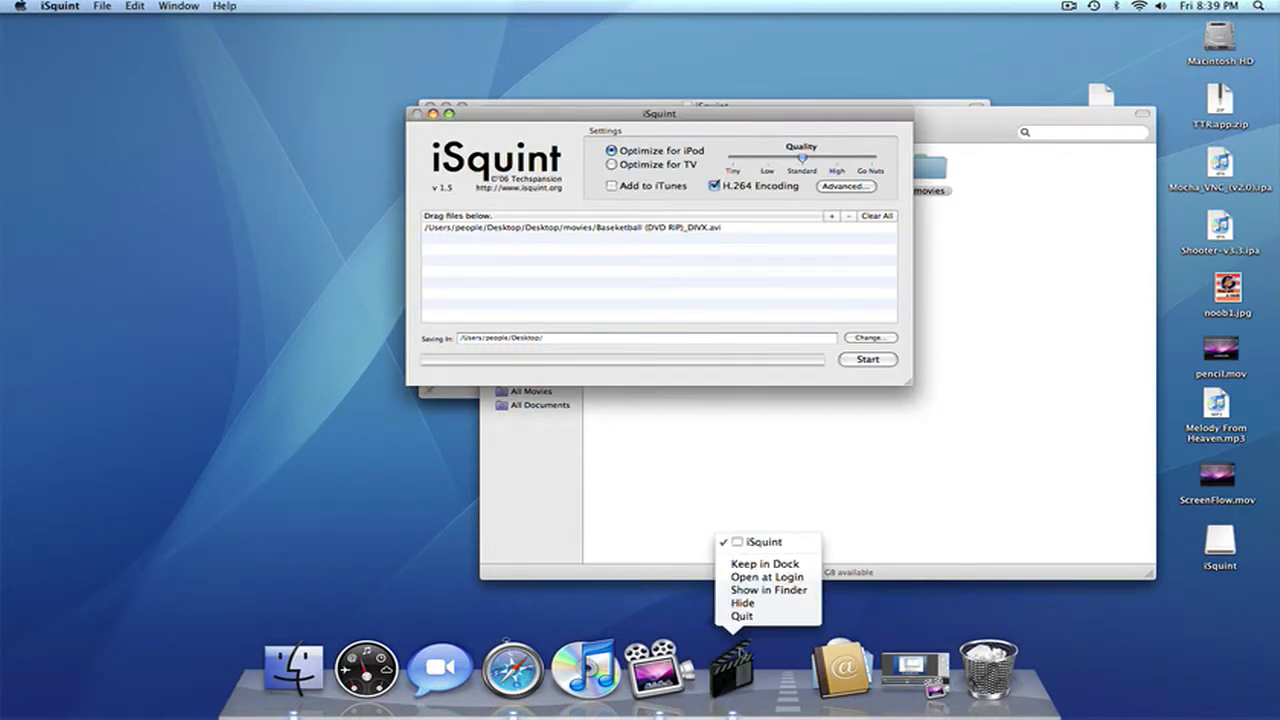
pyautogui.click(760, 542)
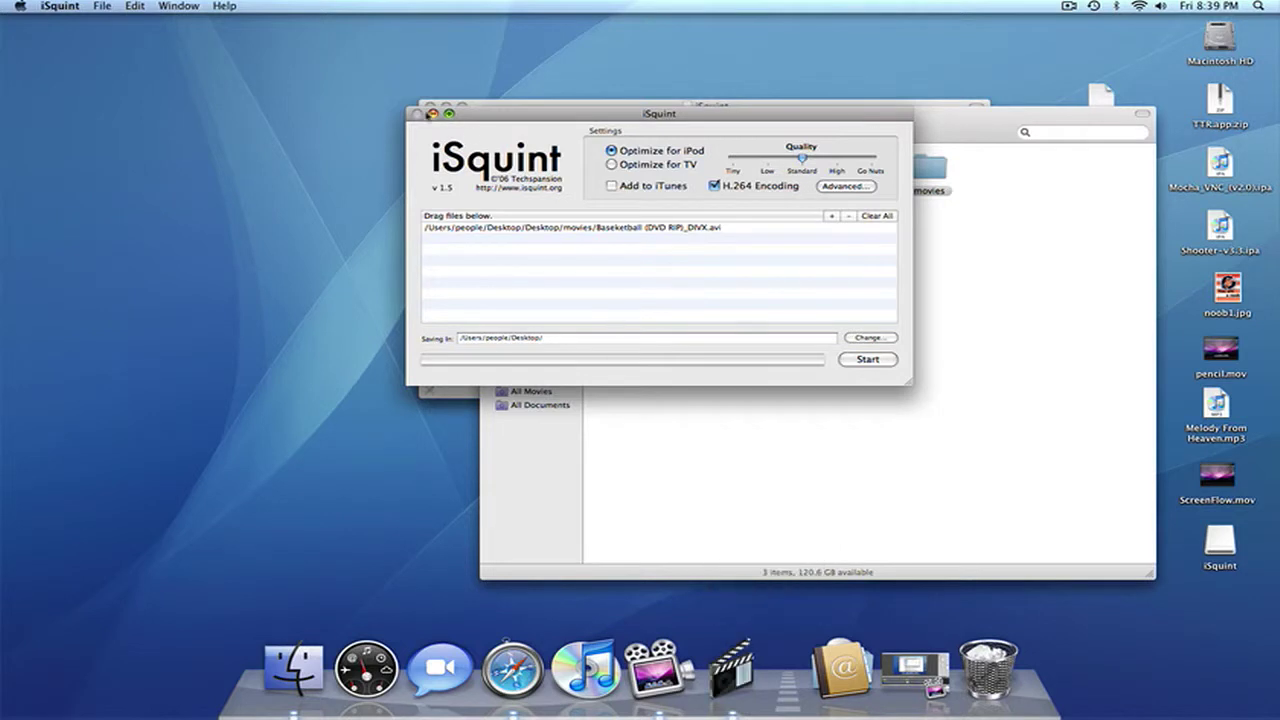
pyautogui.rightClick(731, 670)
pyautogui.click(750, 612)
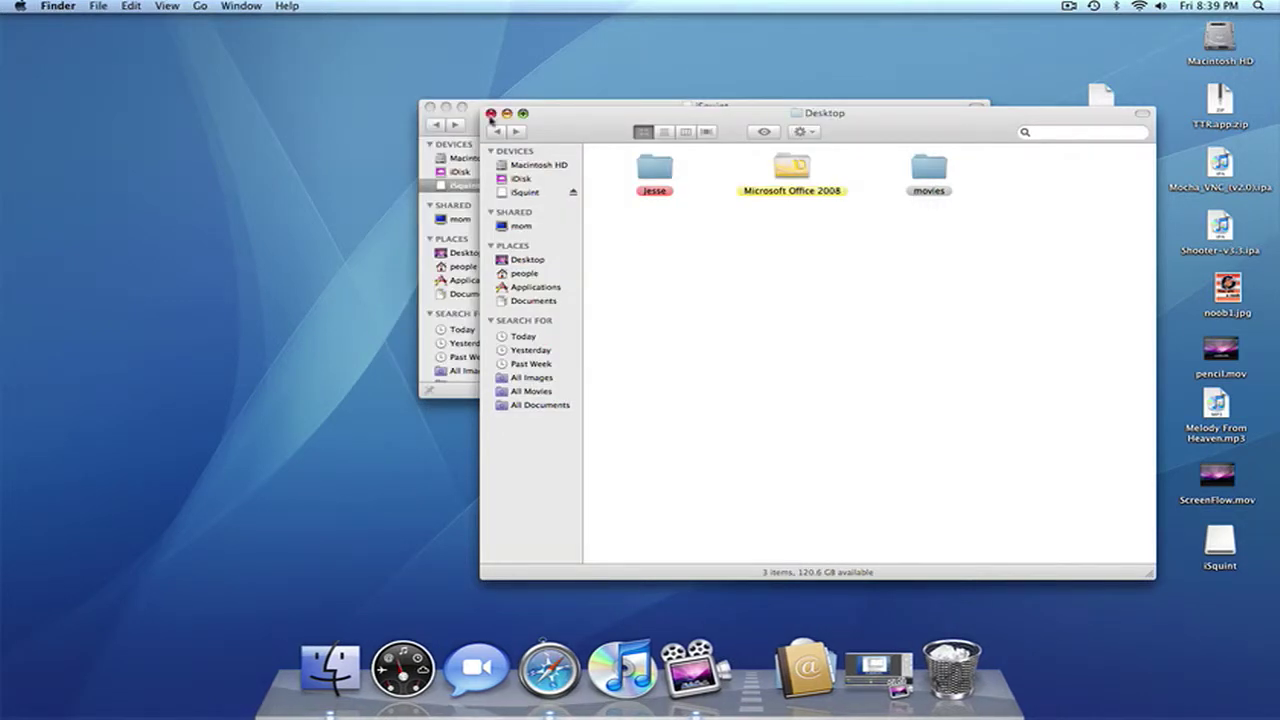
# Close the Finder windows of the Desktop folder and the iSquint disk image.
pyautogui.click(490, 113)
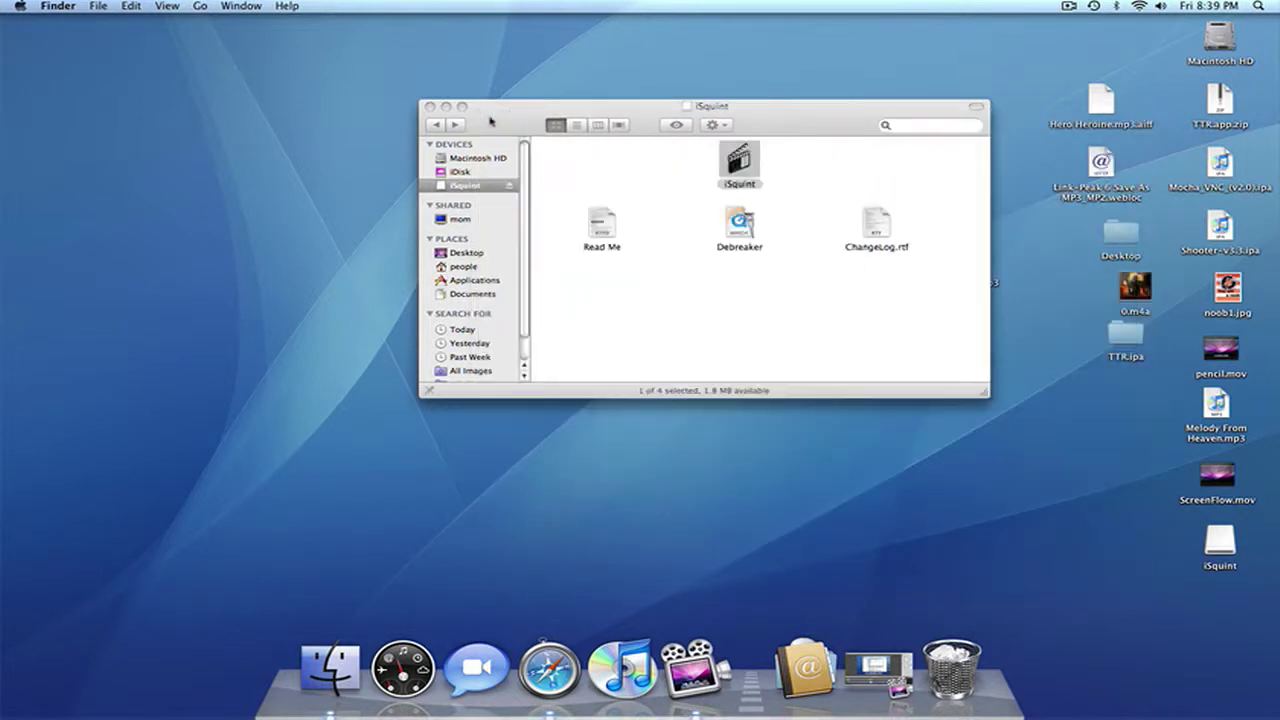
pyautogui.click(429, 107)
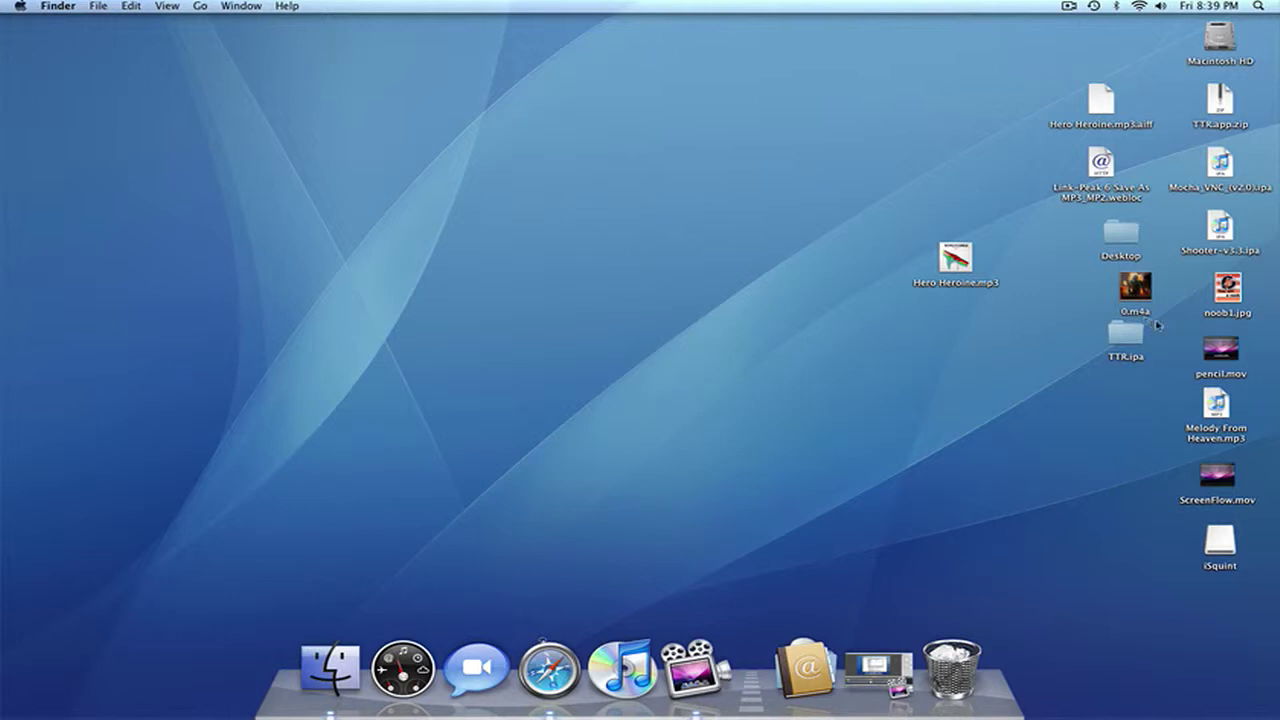
pyautogui.moveTo(1157, 325)
pyautogui.mouseDown()
pyautogui.moveTo(1272, 352)
pyautogui.moveTo(1137, 386)
pyautogui.mouseUp()
# Search the Mac for "base" from a new Finder window.
pyautogui.click(325, 680)
pyautogui.click(789, 133)
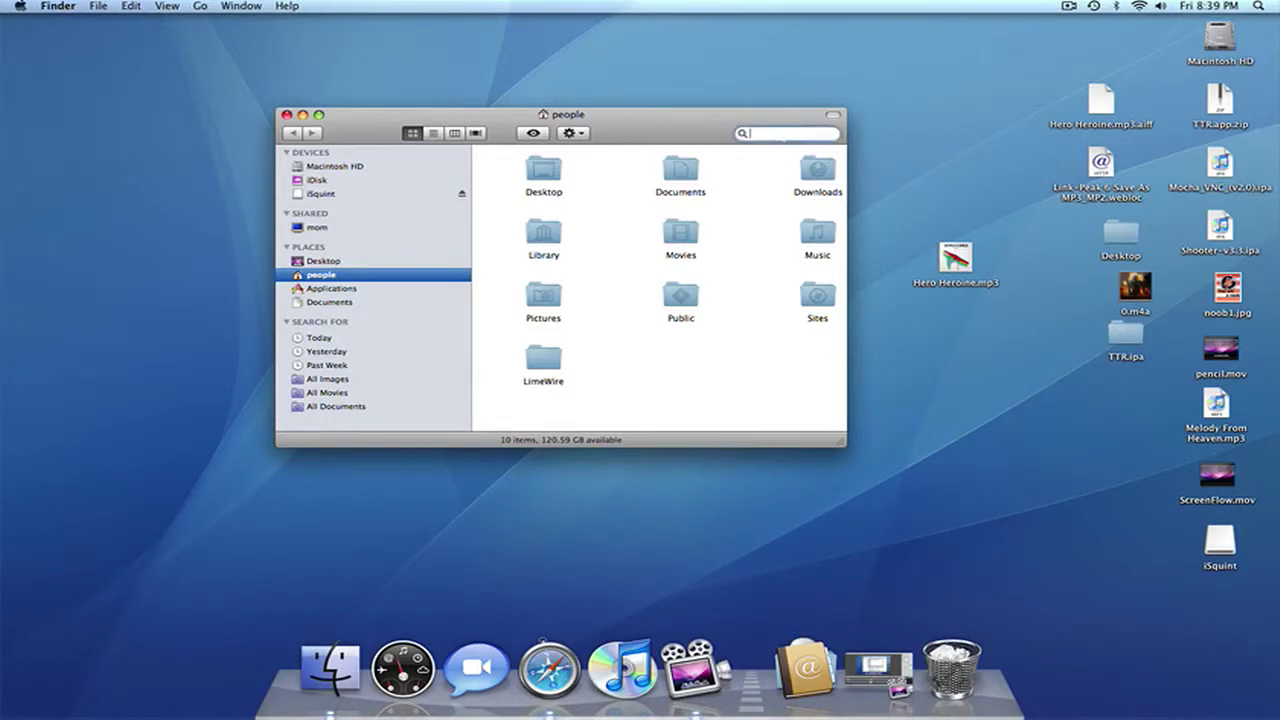
pyautogui.write('base')
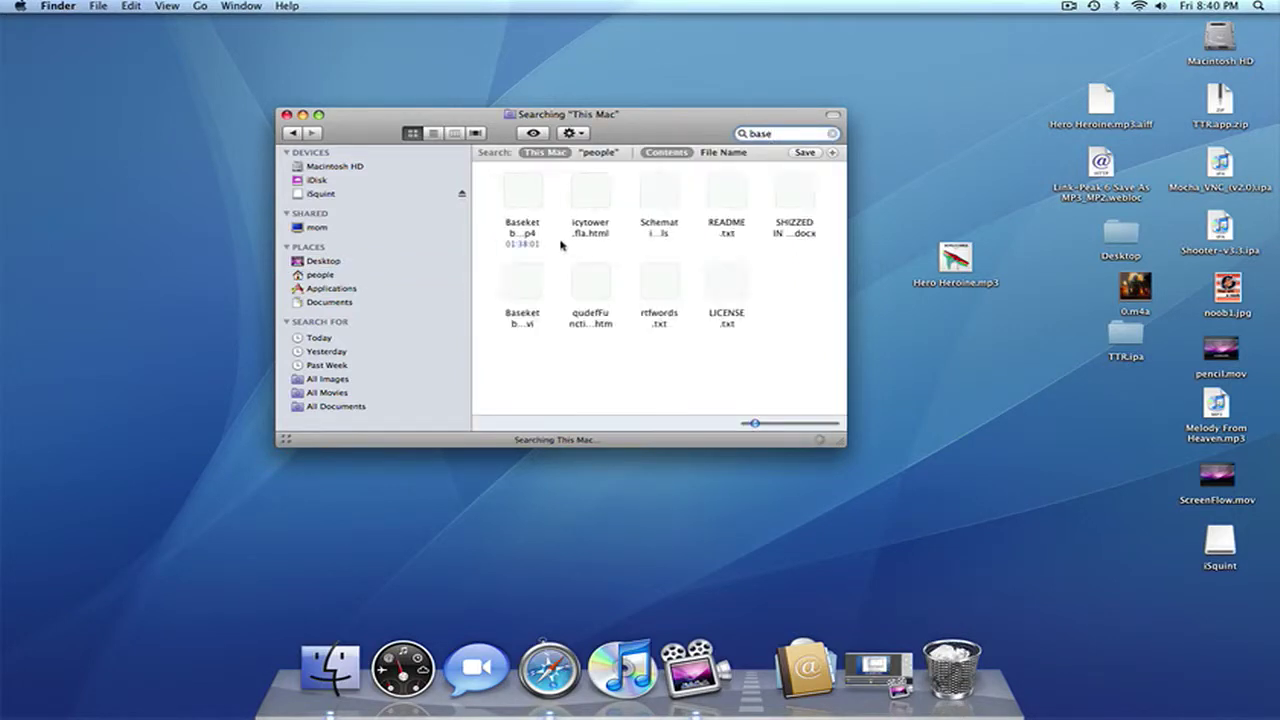
# Open the file information for the converted Baseketball (DVD RIP)_DIVX.mp4 and examine its name and extension.
pyautogui.click(530, 215)
pyautogui.rightClick(527, 198)
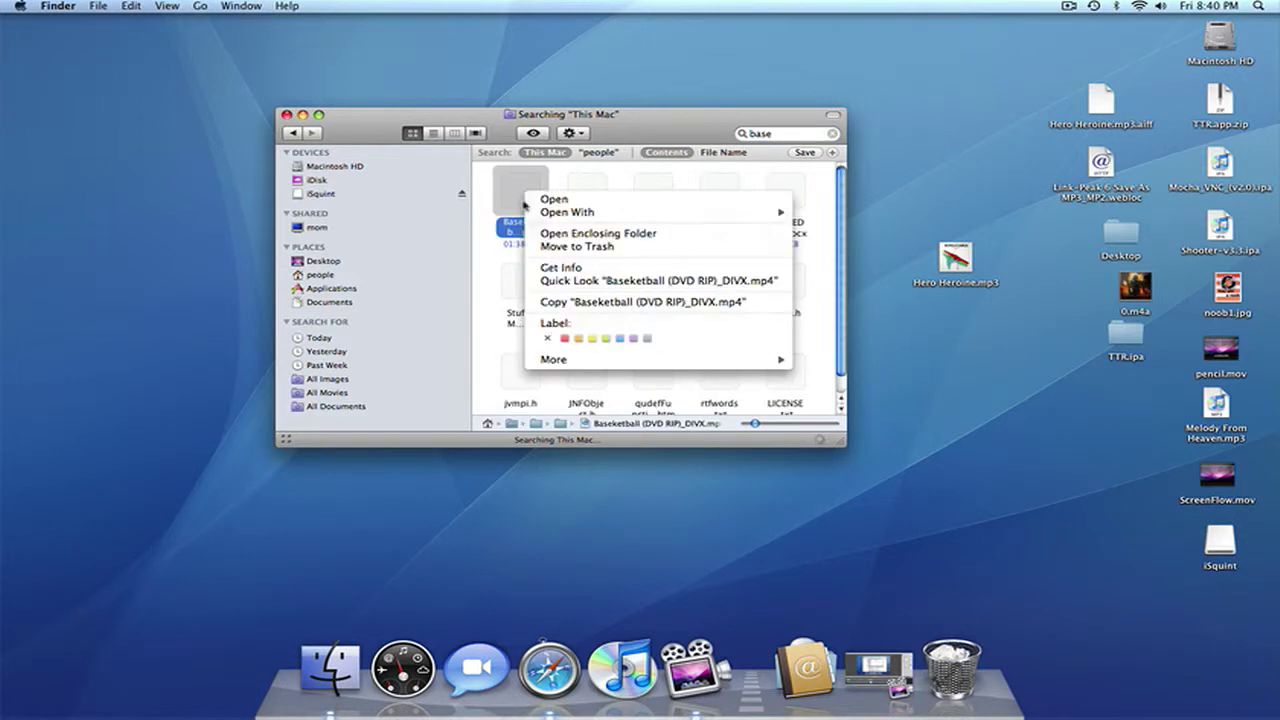
pyautogui.click(576, 238)
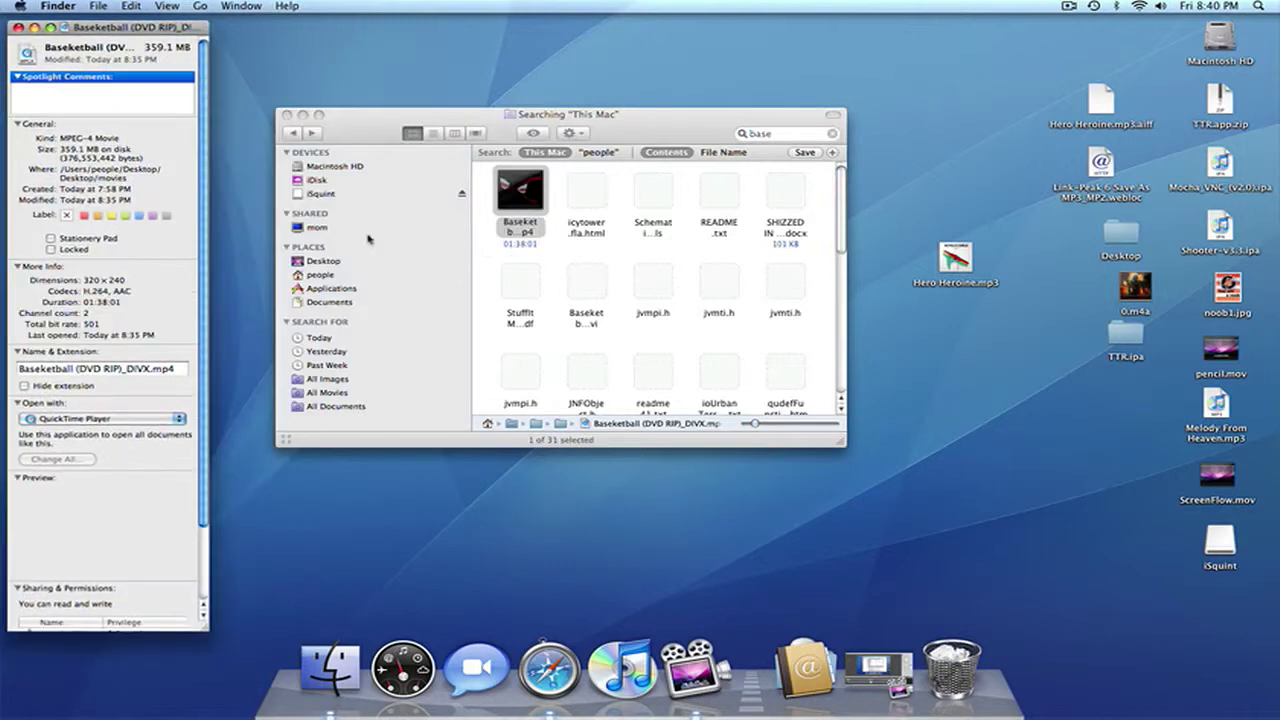
pyautogui.click(36, 369)
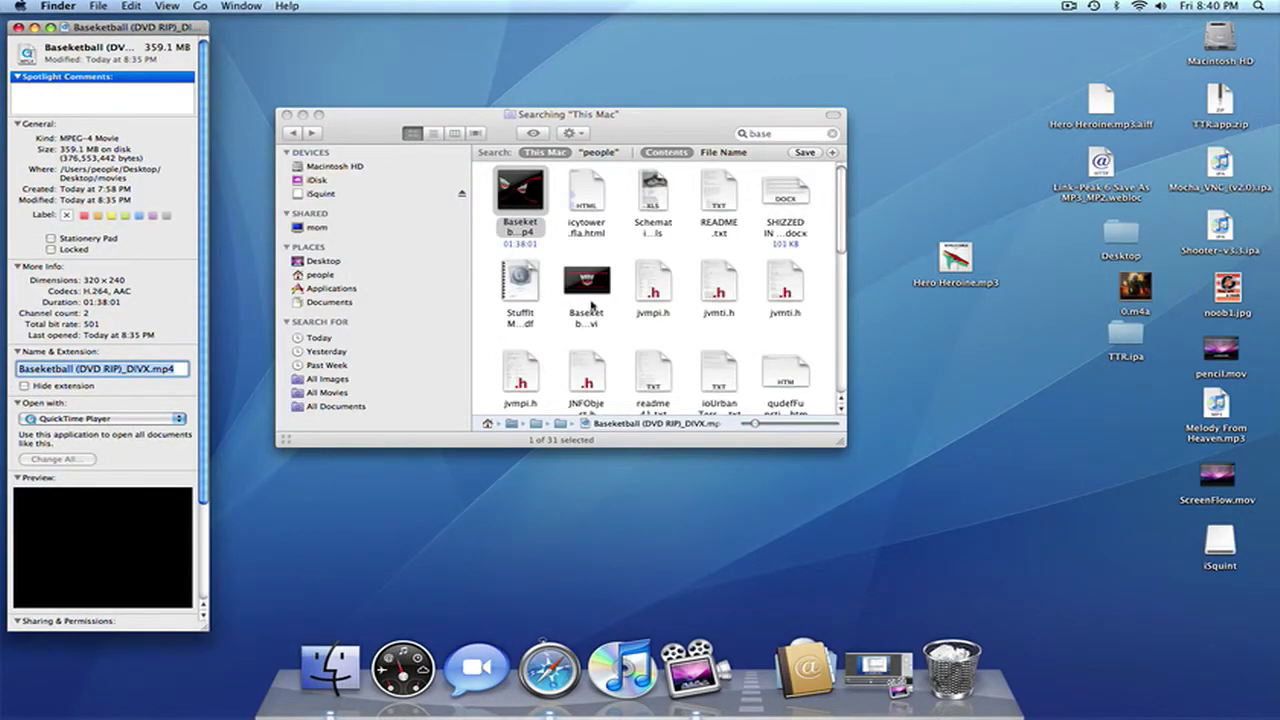
# Open the converted Baseketball (DVD RIP)_DIVX.mp4 in QuickTime Player, play it and skip ahead to about 19 minutes to check playback.
pyautogui.click(588, 292)
pyautogui.click(531, 202)
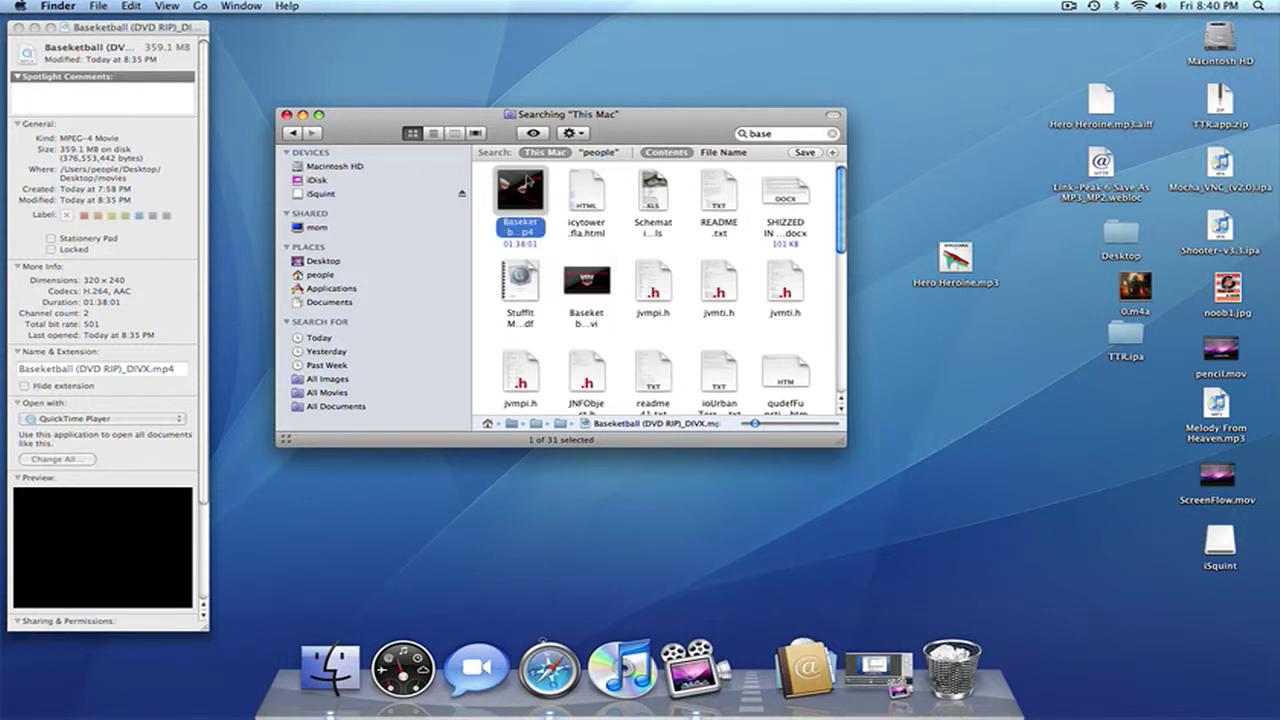
pyautogui.doubleClick(527, 182)
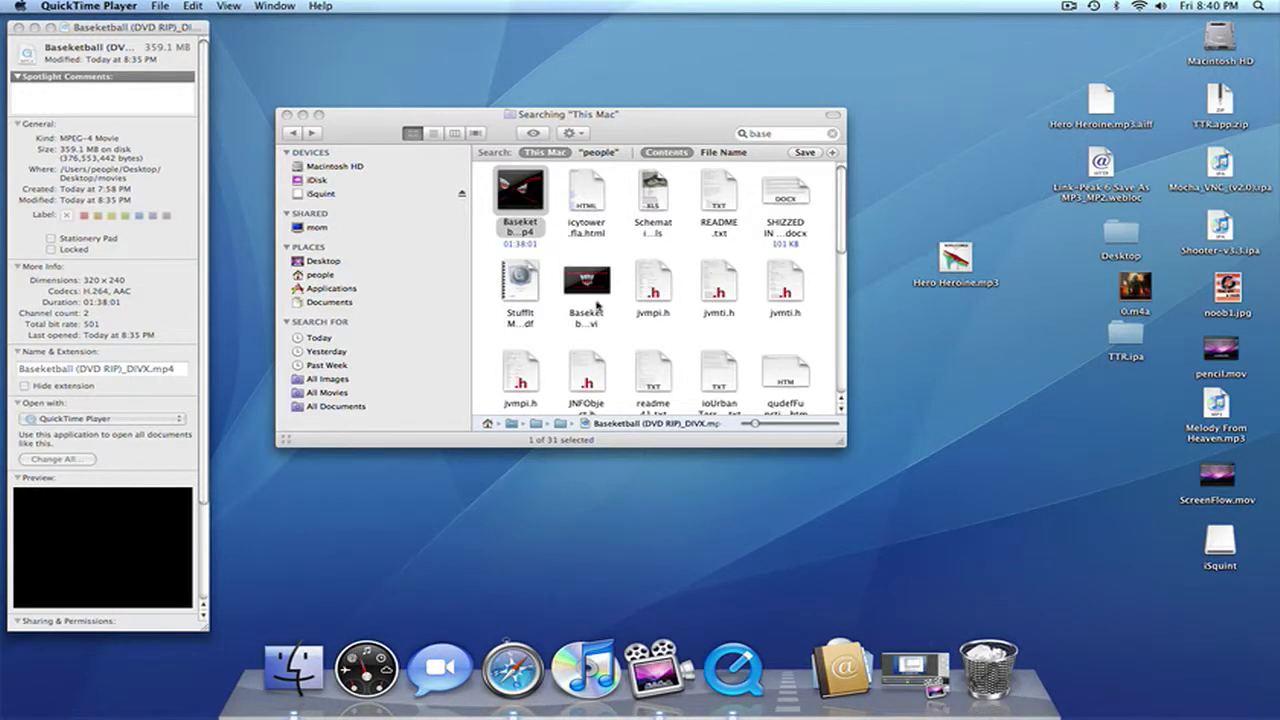
pyautogui.click(148, 246)
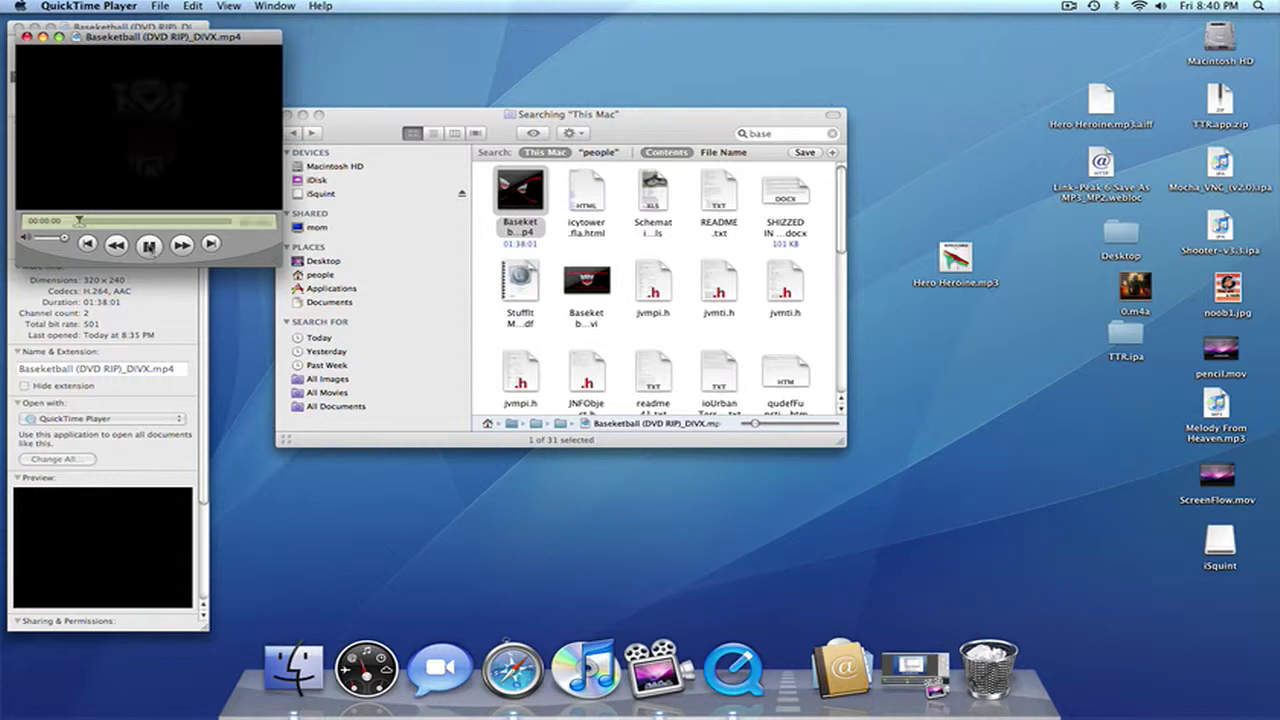
pyautogui.click(110, 221)
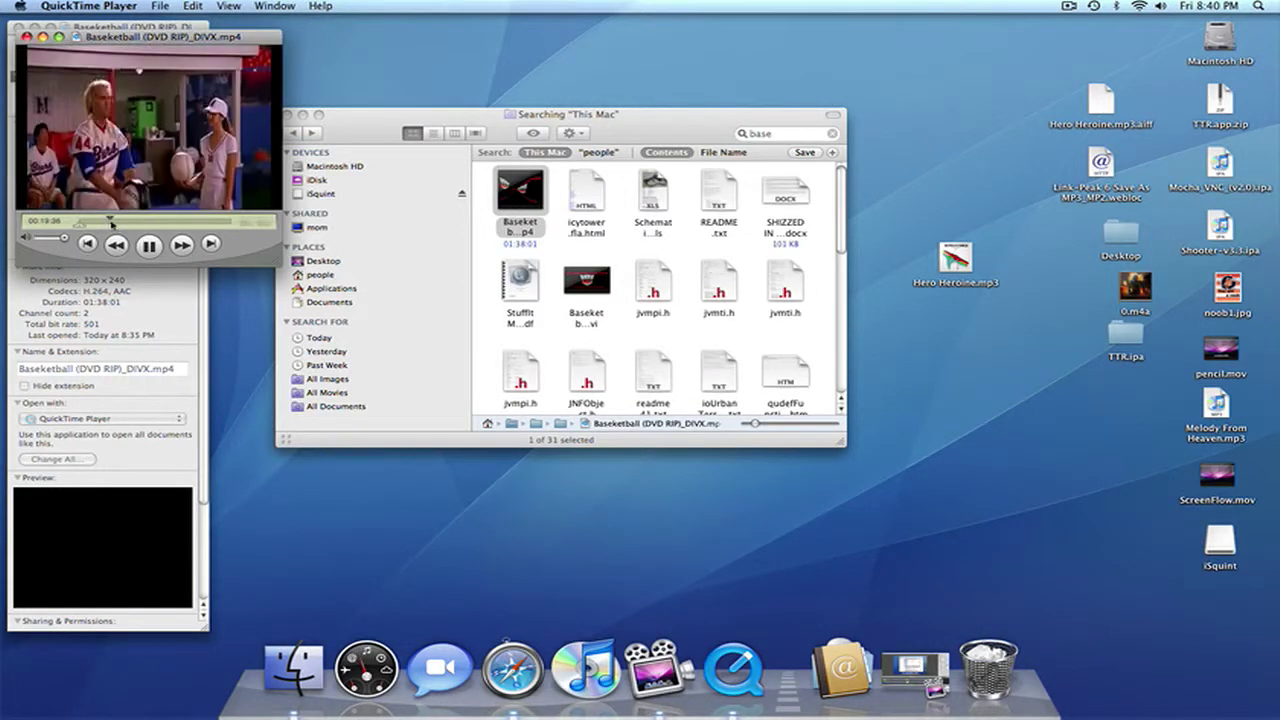
# Close the movie playback window and the Finder search window.
pyautogui.click(26, 37)
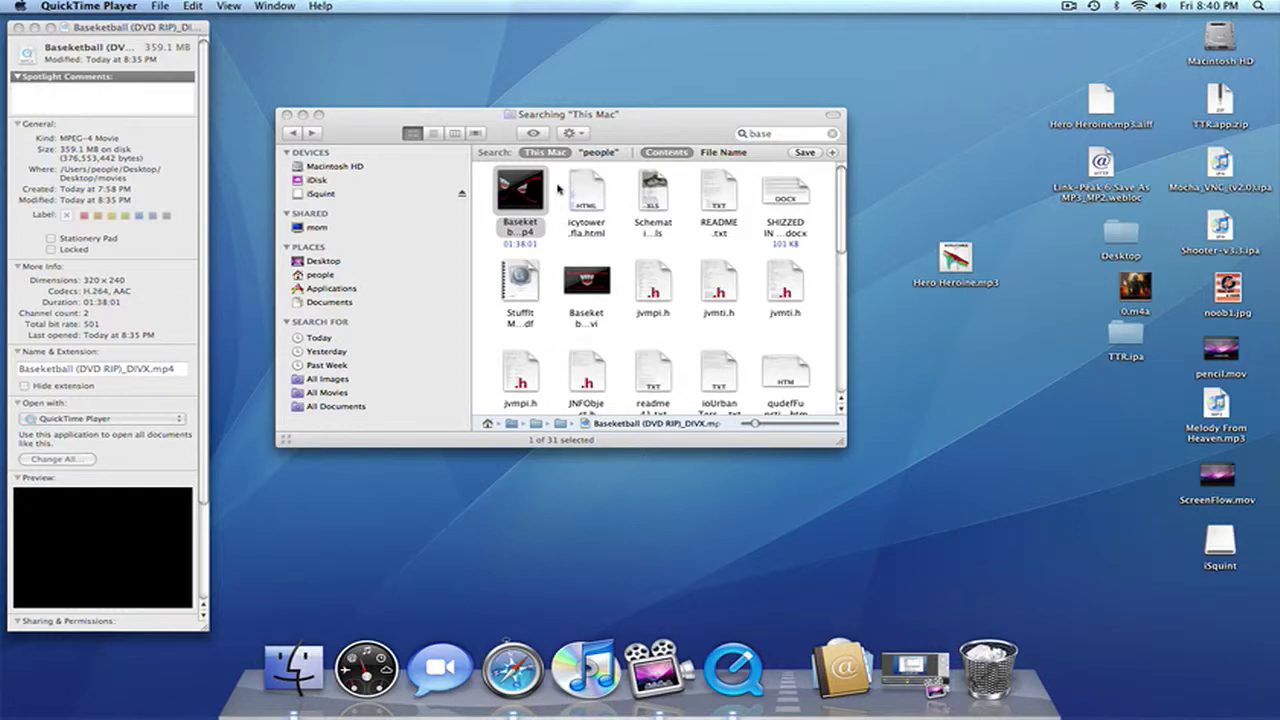
pyautogui.click(286, 116)
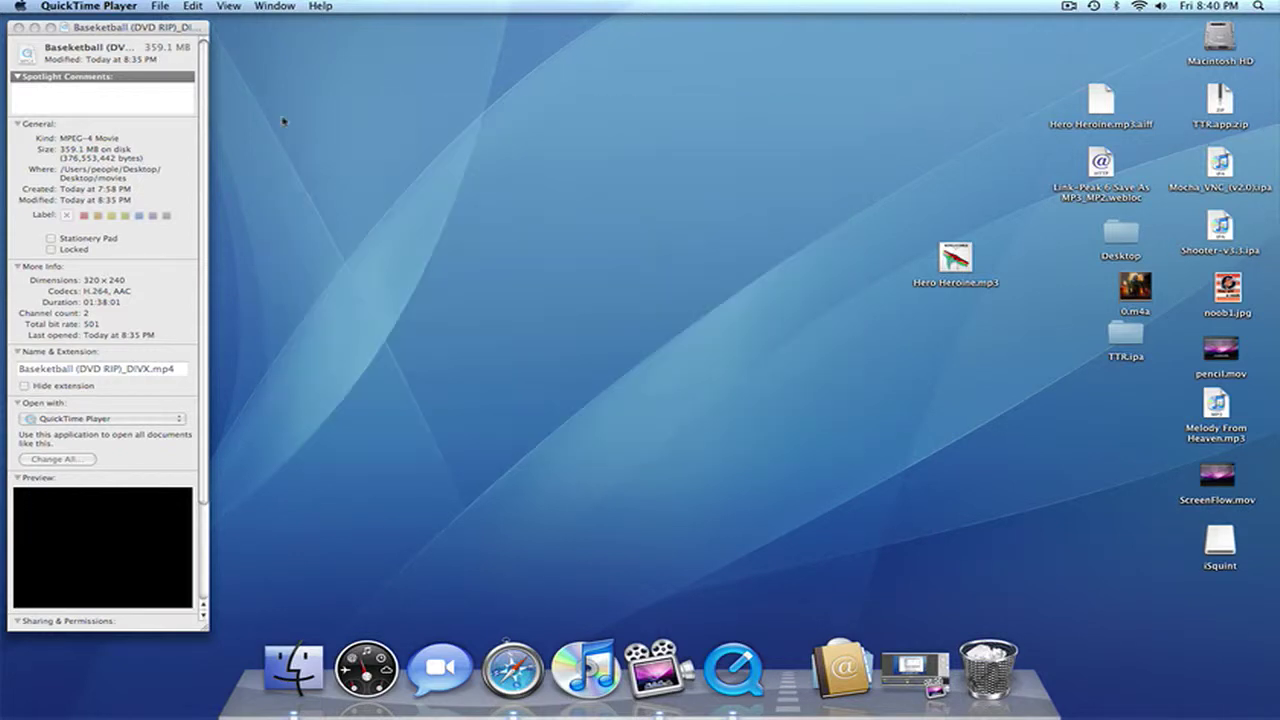
pyautogui.click(76, 25)
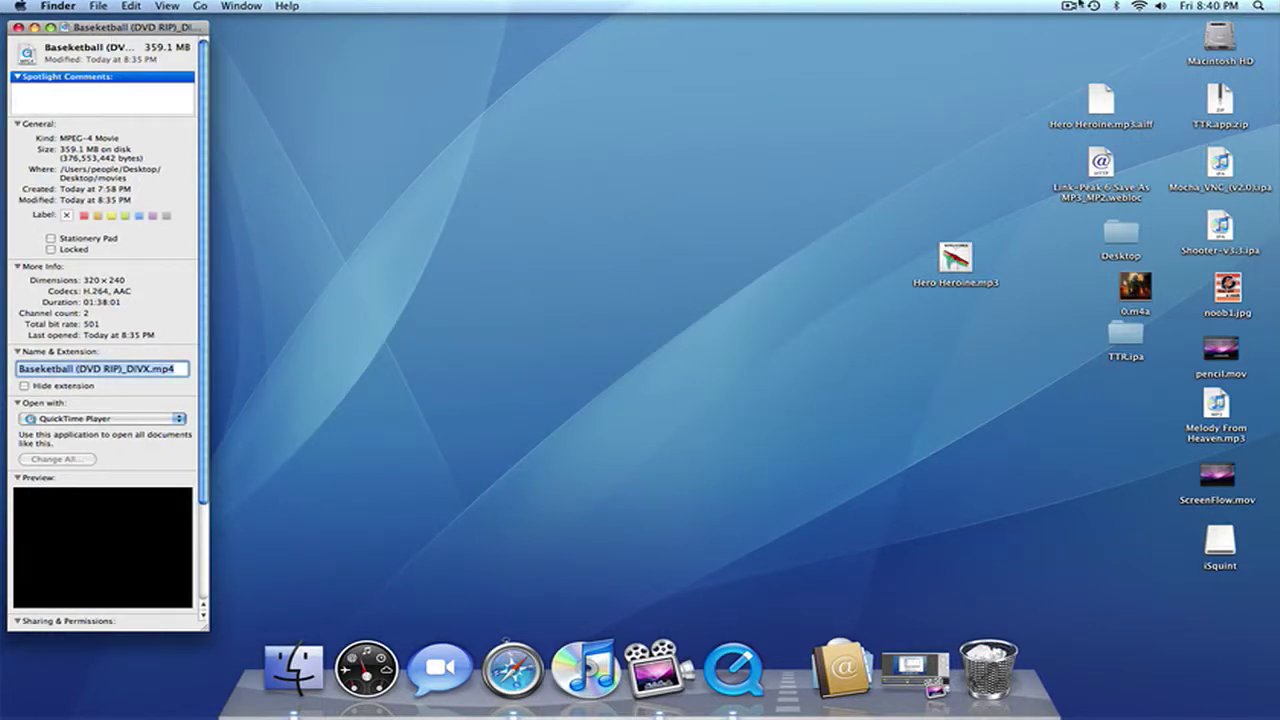
pyautogui.click(1070, 6)
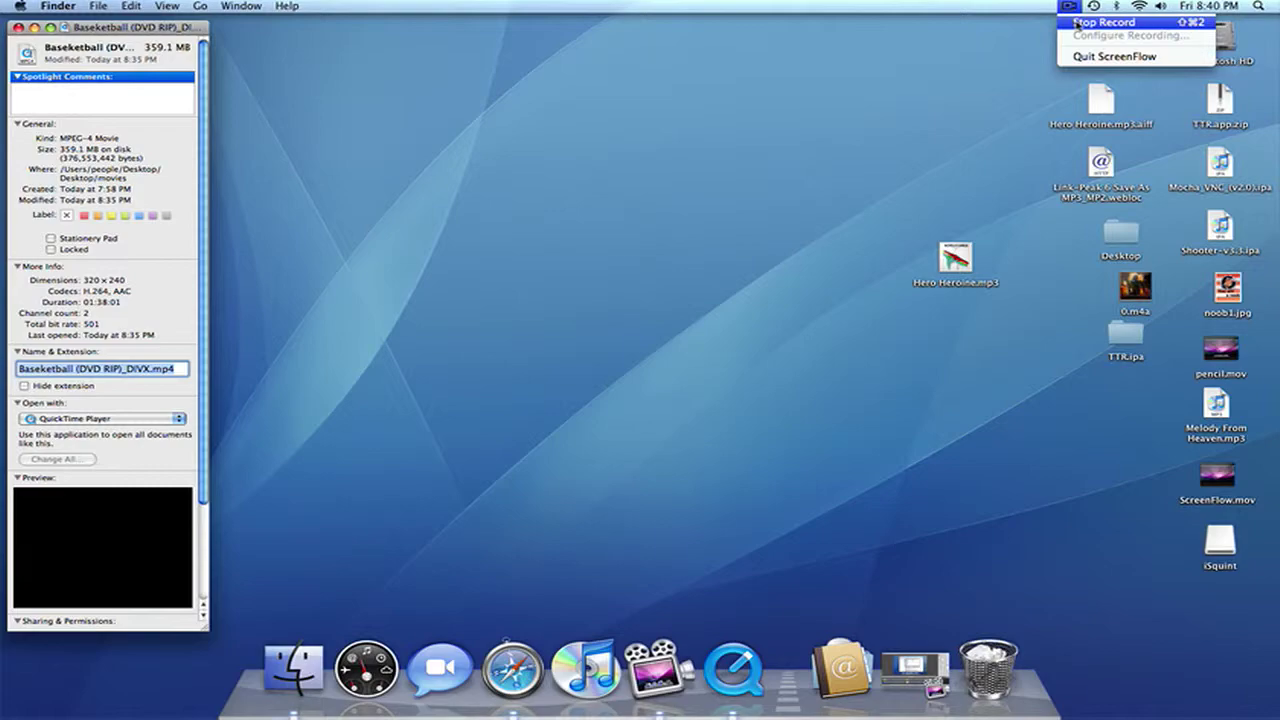